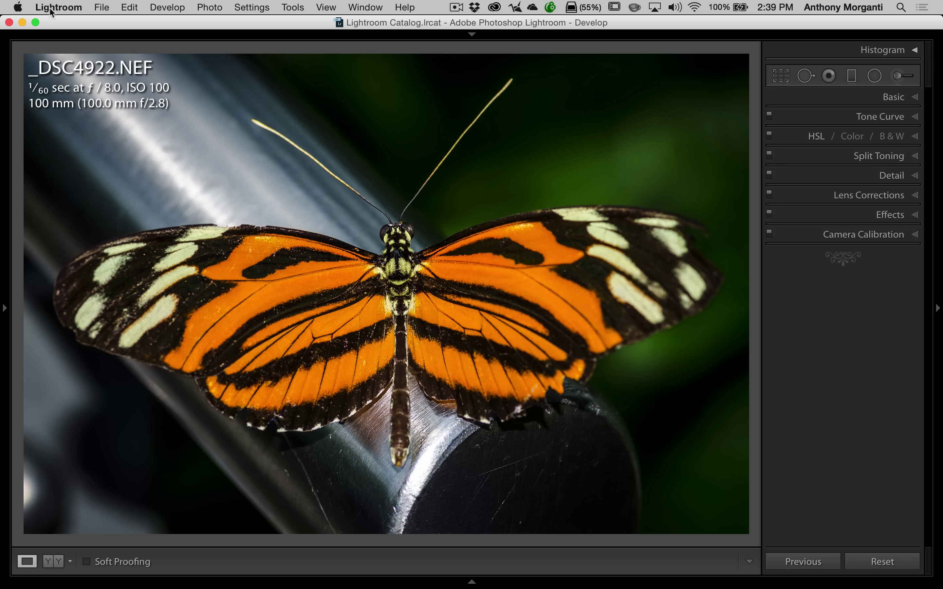
Step: Open the Watermark Editor from the Lightroom menu to preview the copyright text watermark
{"action": "left_click", "coordinate": [71, 8]}
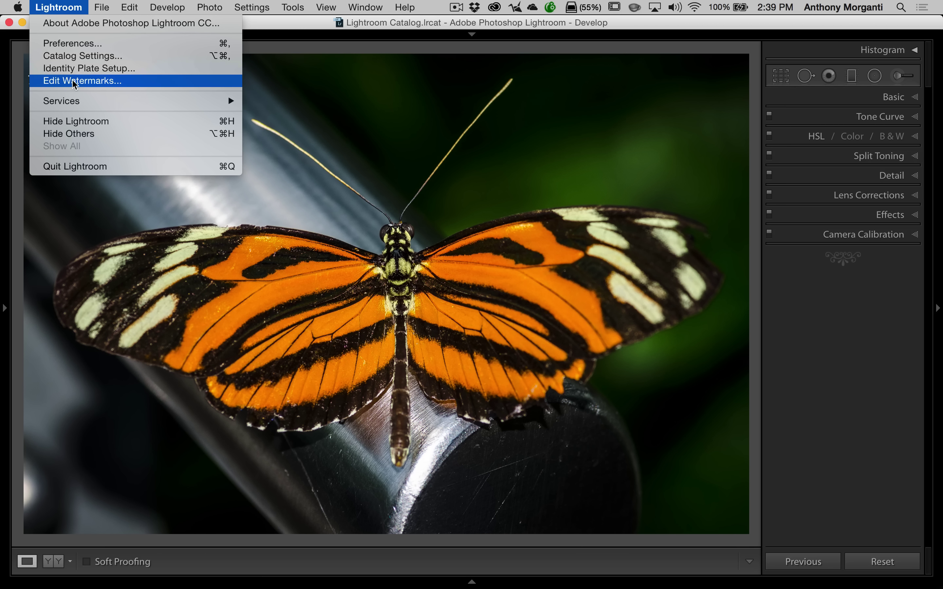
{"action": "left_click", "coordinate": [121, 82]}
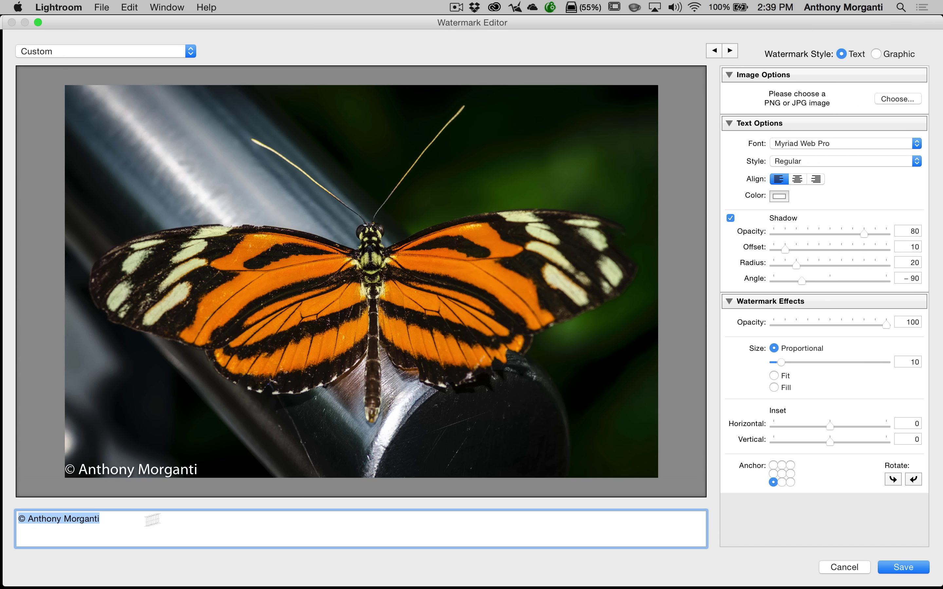
Step: Add a new line reading 'Creative Edge Photography' beneath the copyright text
{"action": "left_click", "coordinate": [113, 521]}
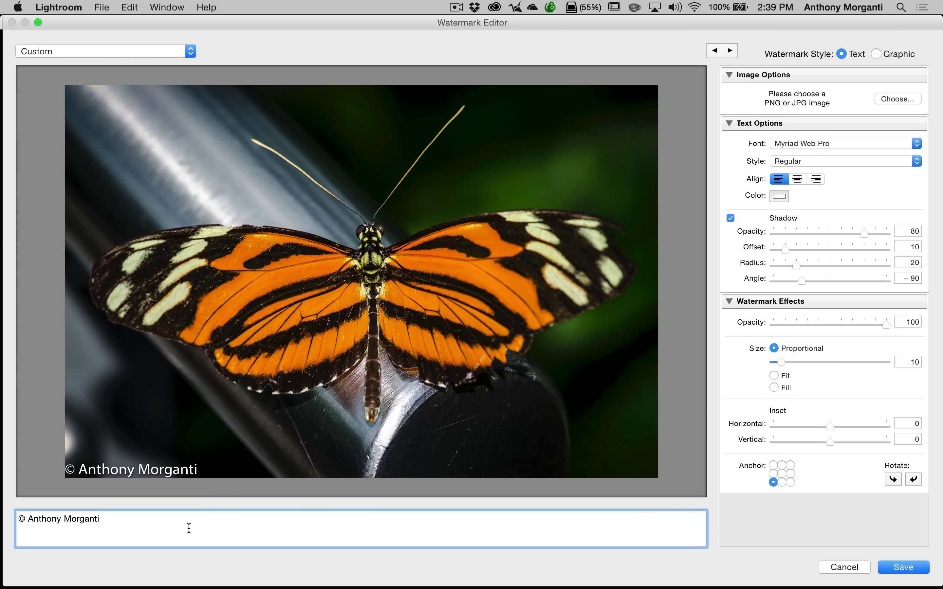
{"action": "key", "text": "Return"}
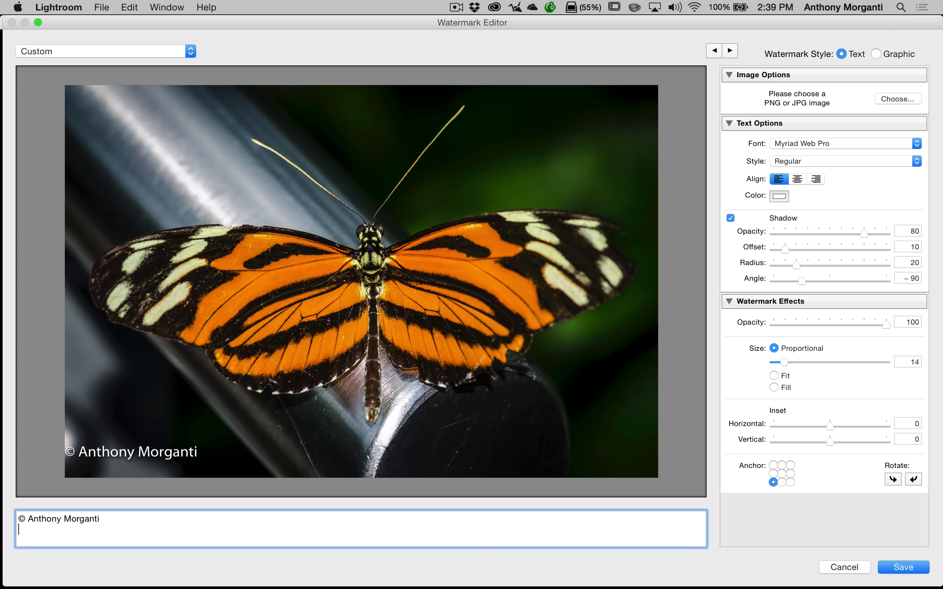
{"action": "type", "text": "Creat"}
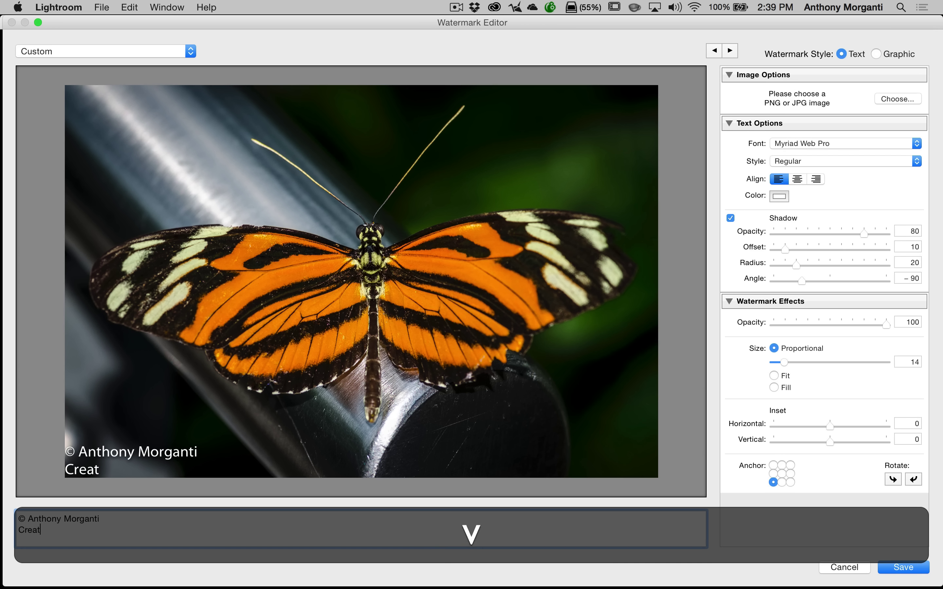
{"action": "type", "text": "ive Edge"}
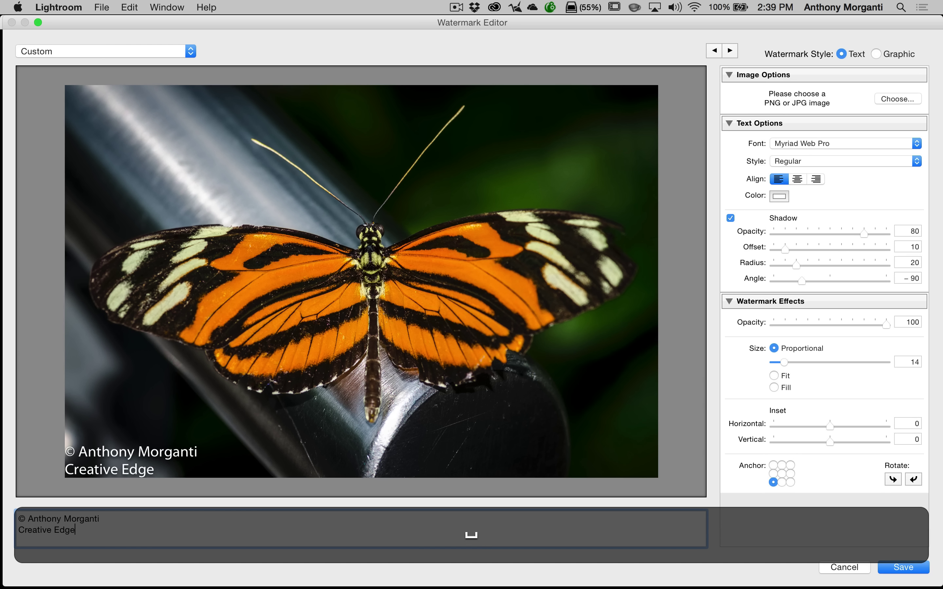
{"action": "type", "text": " Photo"}
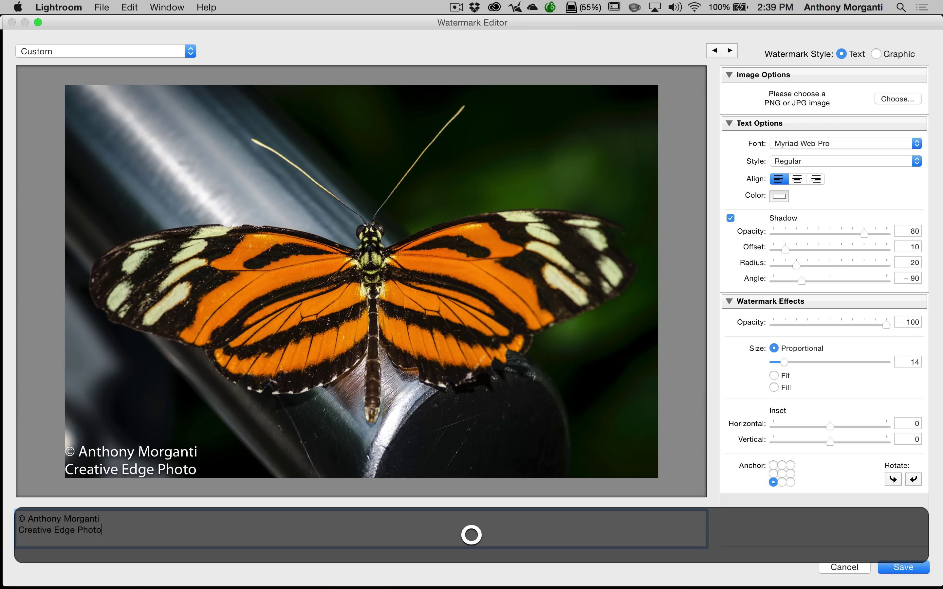
{"action": "type", "text": "graphy"}
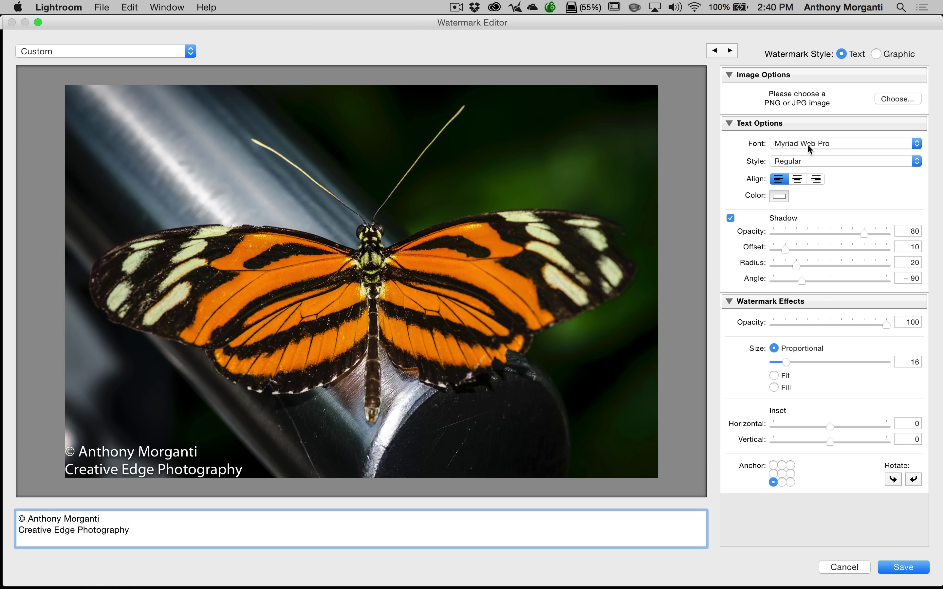
Step: Browse the font list and try Nueva Std for the watermark text
{"action": "left_click", "coordinate": [917, 143]}
{"action": "scroll", "coordinate": [864, 155], "scroll_direction": "up", "scroll_amount": 10}
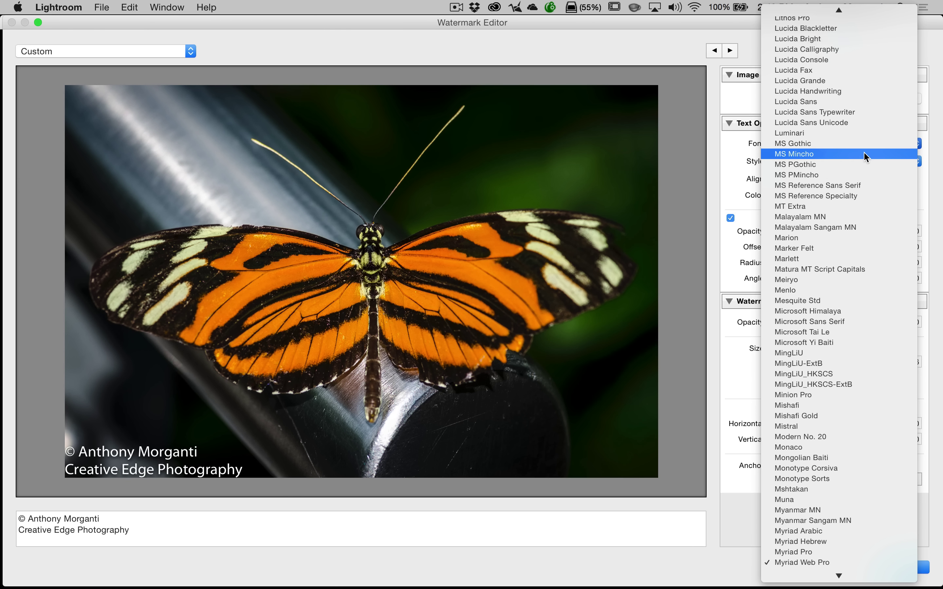
{"action": "scroll", "coordinate": [864, 155], "scroll_direction": "up", "scroll_amount": 15}
{"action": "scroll", "coordinate": [864, 155], "scroll_direction": "down", "scroll_amount": 8}
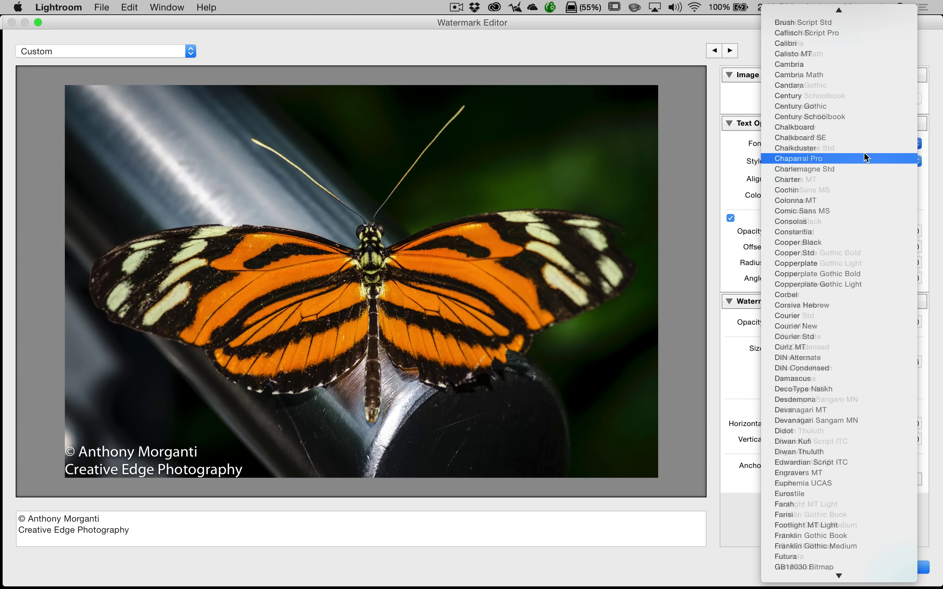
{"action": "scroll", "coordinate": [863, 151], "scroll_direction": "down", "scroll_amount": 3}
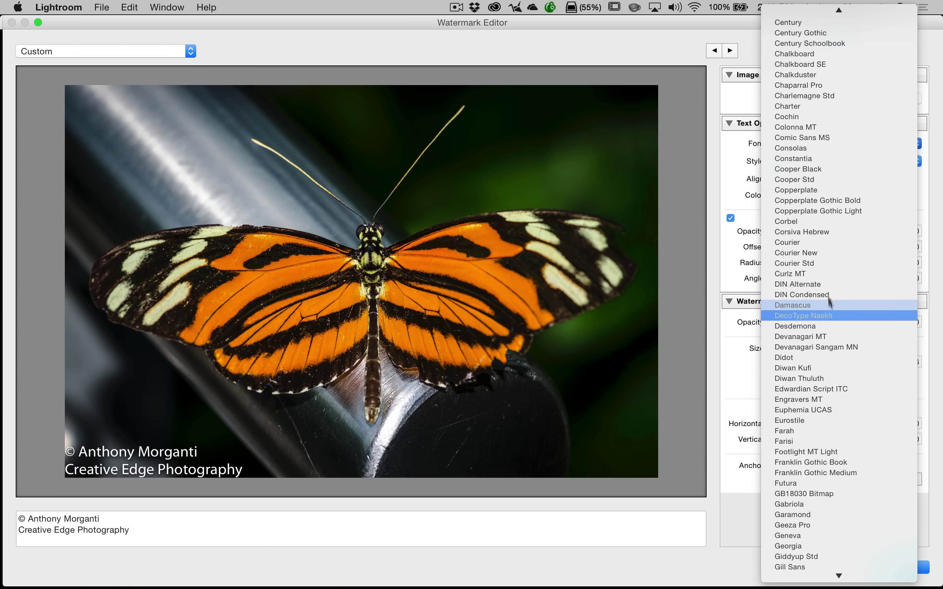
{"action": "scroll", "coordinate": [828, 298], "scroll_direction": "down", "scroll_amount": 15}
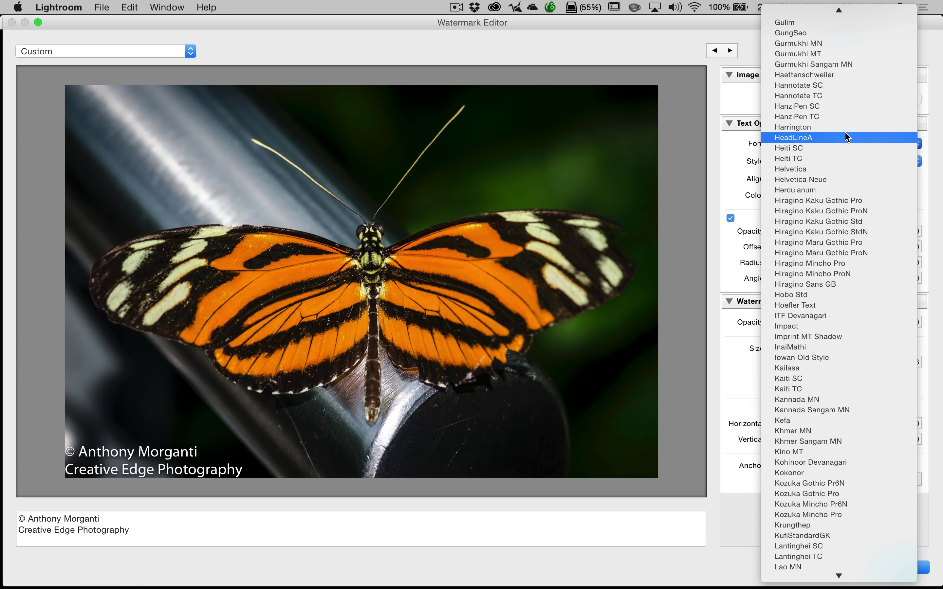
{"action": "scroll", "coordinate": [846, 136], "scroll_direction": "down", "scroll_amount": 20}
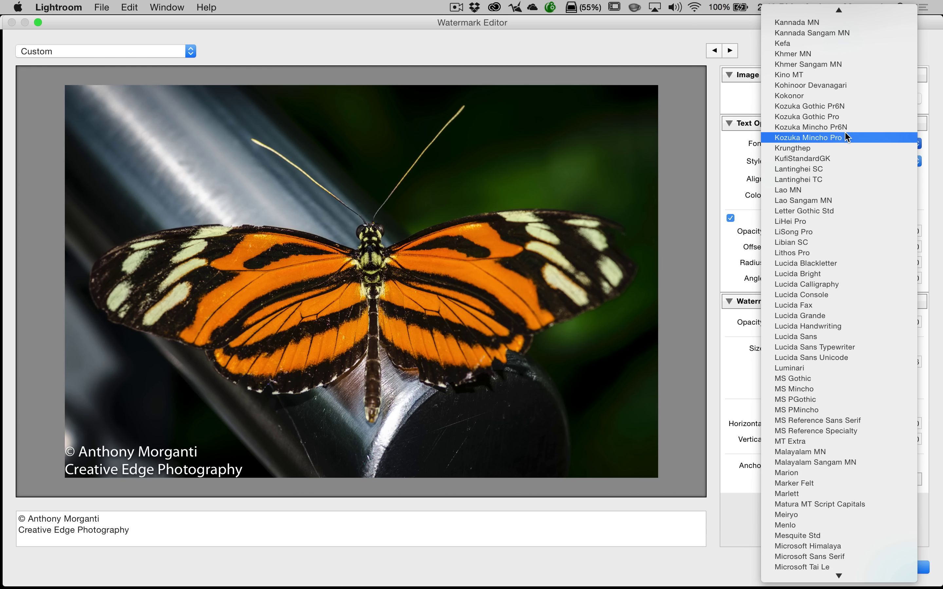
{"action": "scroll", "coordinate": [845, 134], "scroll_direction": "down", "scroll_amount": 2}
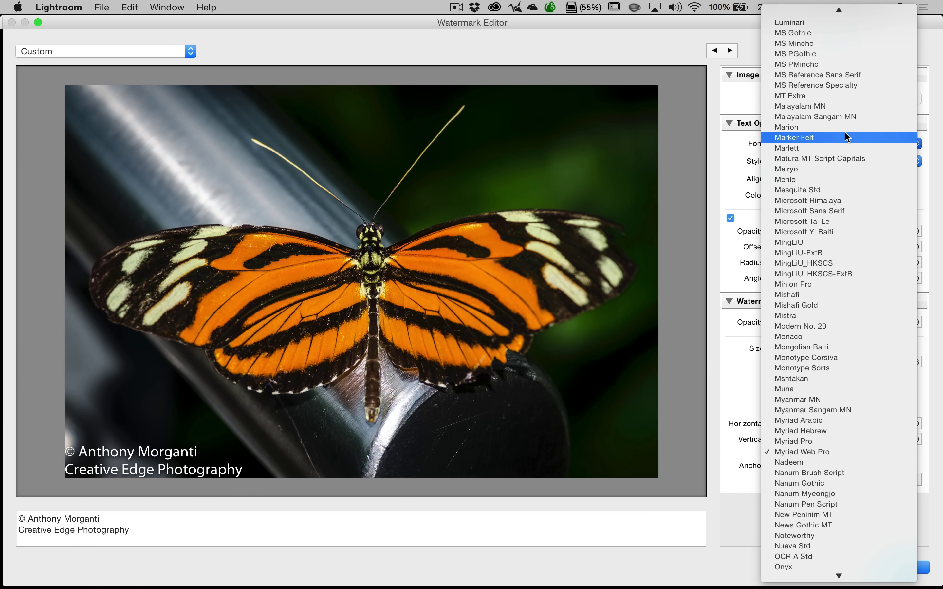
{"action": "scroll", "coordinate": [845, 137], "scroll_direction": "down", "scroll_amount": 20}
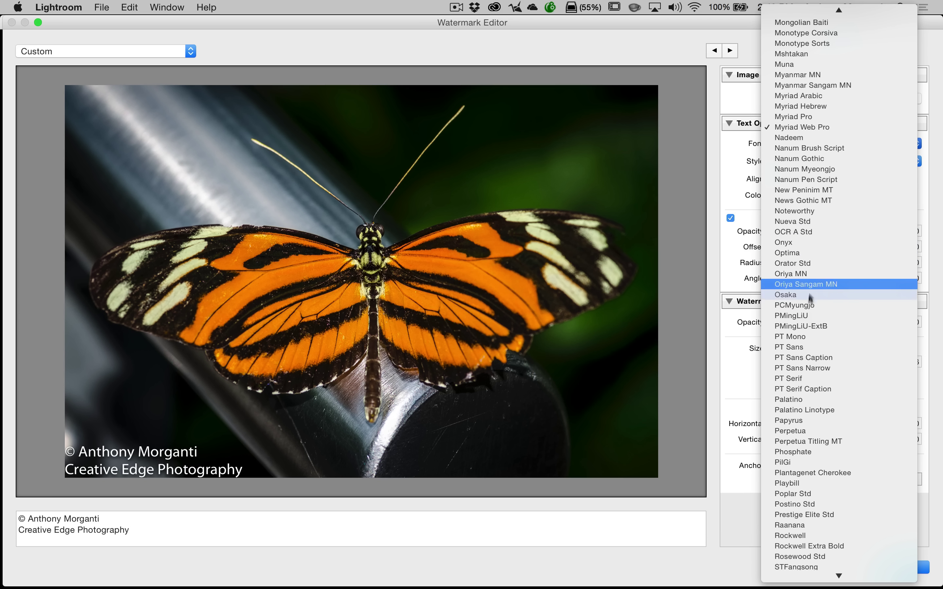
{"action": "left_click", "coordinate": [806, 224]}
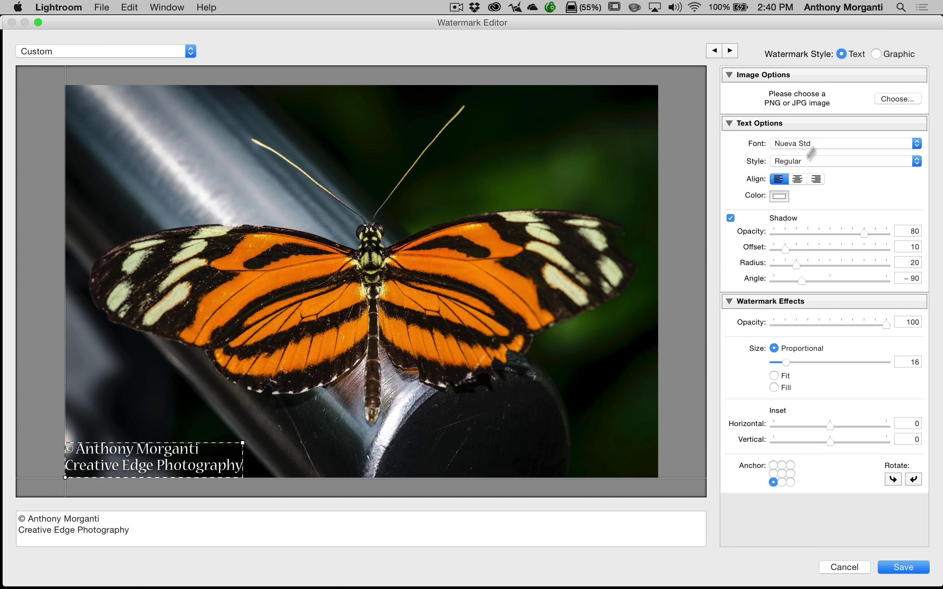
Step: Try the PMingLiU-ExtB and Rosewood Std fonts on the watermark
{"action": "left_click", "coordinate": [858, 143]}
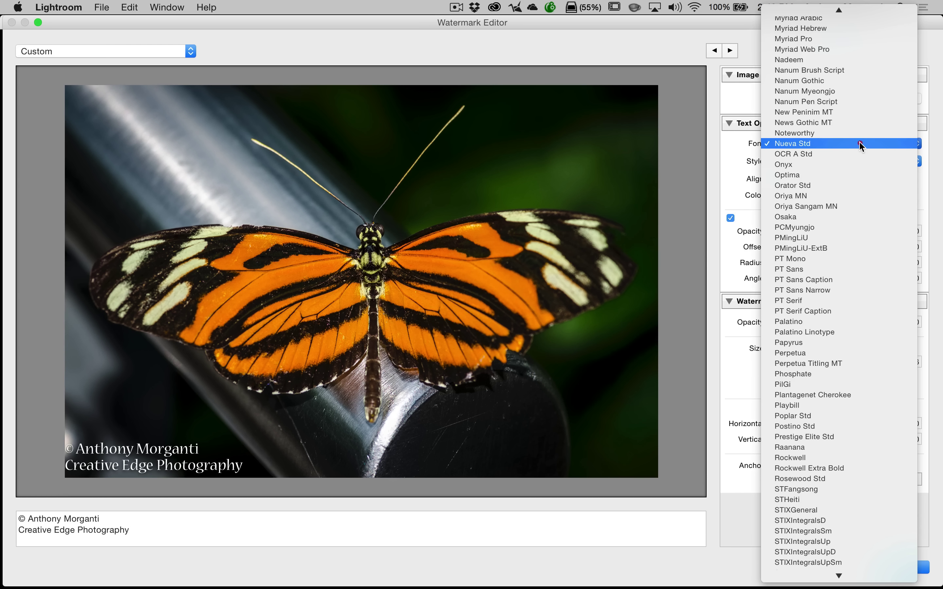
{"action": "left_click", "coordinate": [825, 248]}
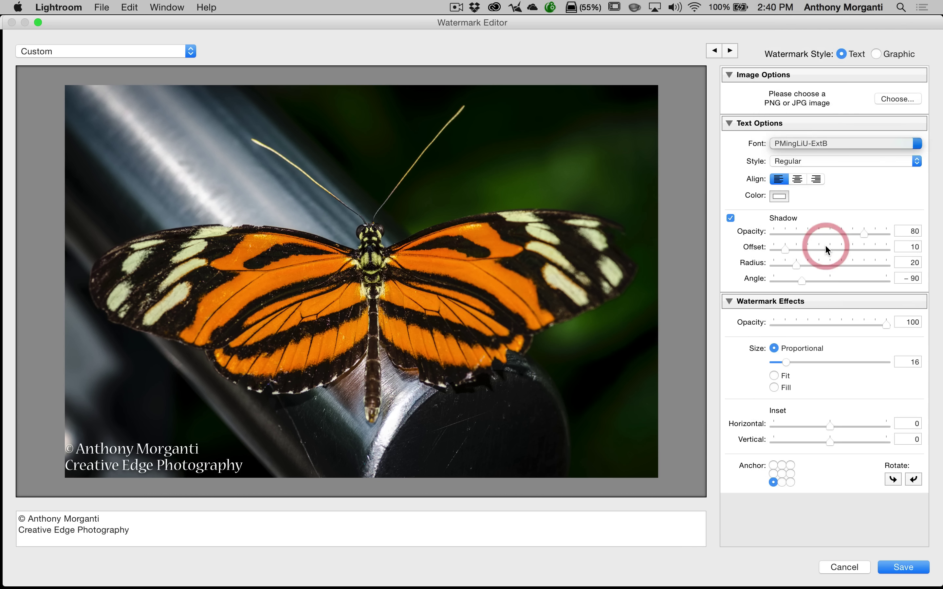
{"action": "left_click", "coordinate": [899, 147]}
{"action": "left_click", "coordinate": [833, 377]}
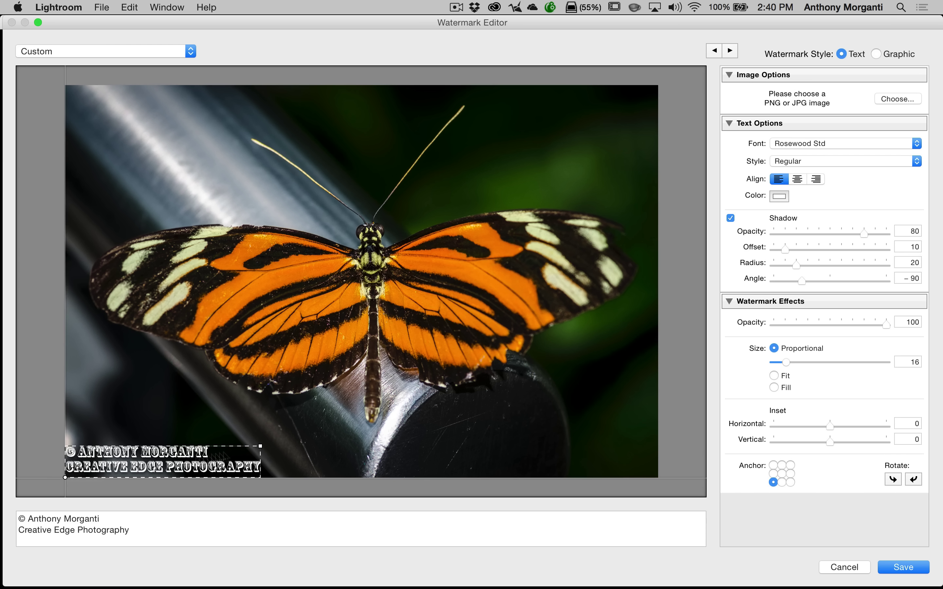
Step: Set the watermark font to Sanvito Pro
{"action": "left_click", "coordinate": [858, 144]}
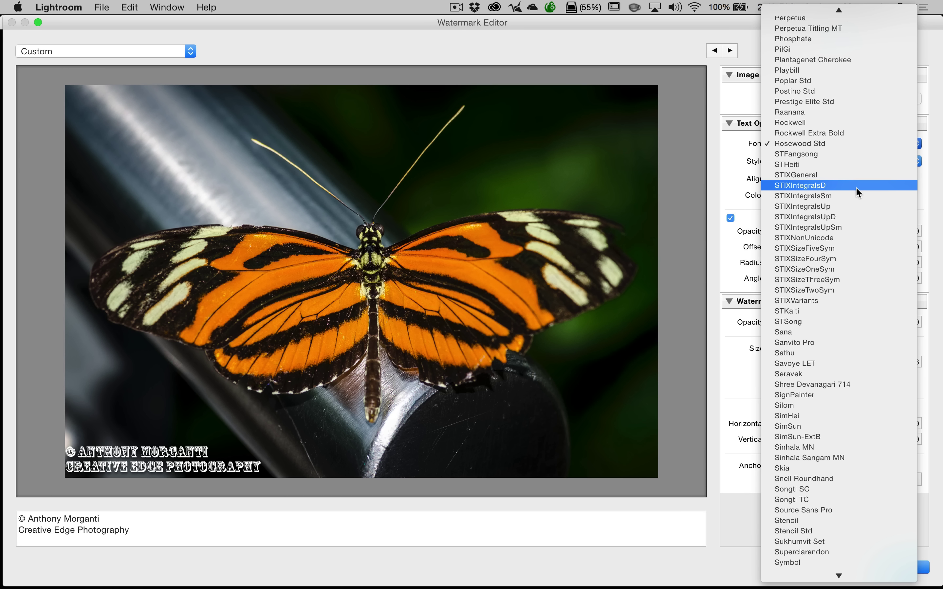
{"action": "left_click", "coordinate": [811, 343]}
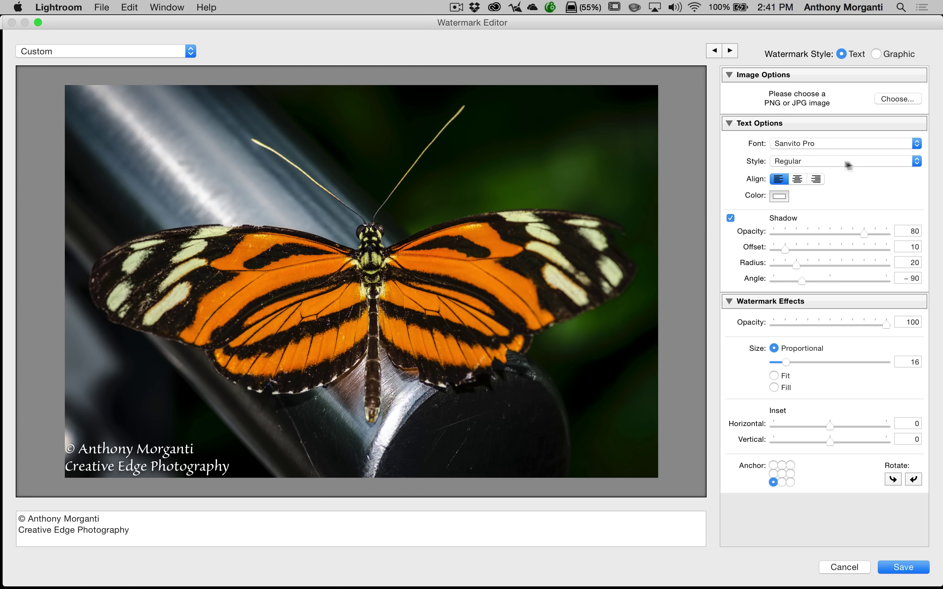
{"action": "scroll", "coordinate": [772, 146], "scroll_direction": "down", "scroll_amount": 1}
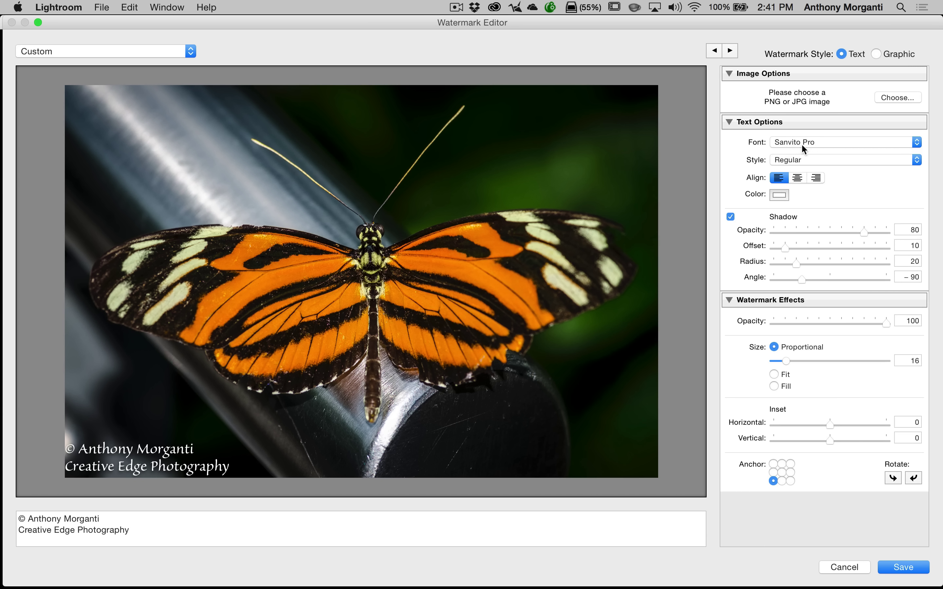
{"action": "scroll", "coordinate": [766, 155], "scroll_direction": "up", "scroll_amount": 1}
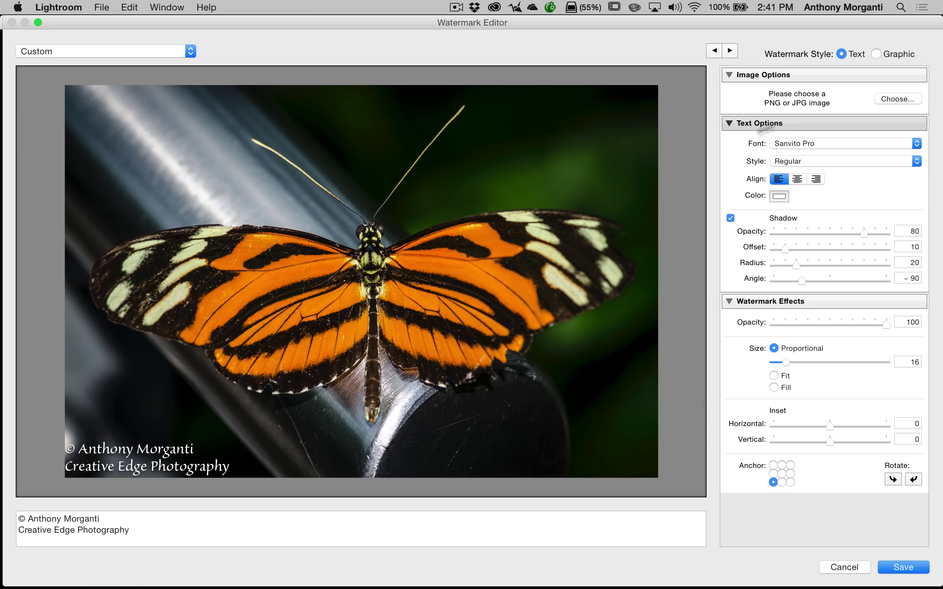
Step: Compare Light and Bold styles, then keep the watermark text in Semibold
{"action": "left_click", "coordinate": [844, 161]}
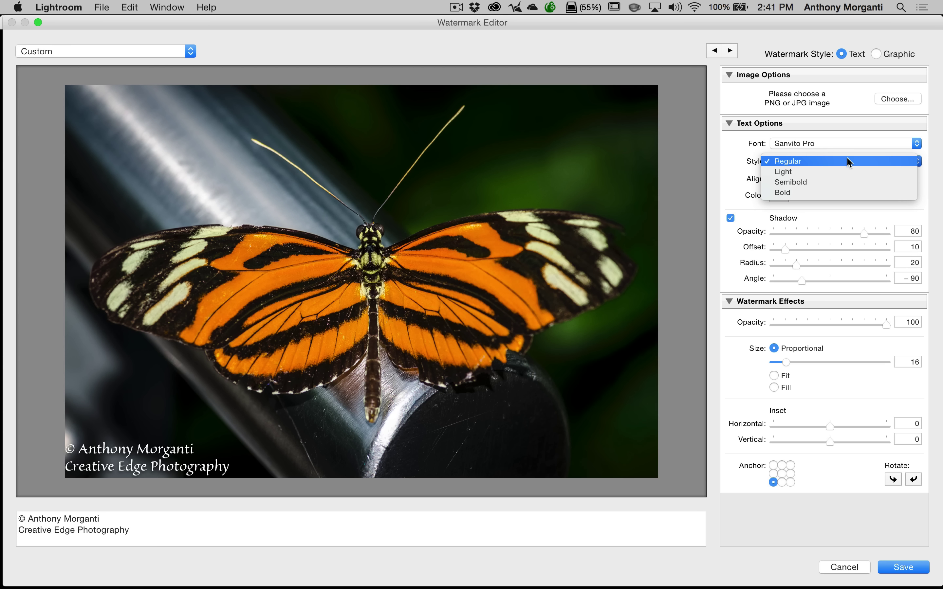
{"action": "left_click", "coordinate": [793, 172]}
{"action": "left_click", "coordinate": [803, 156]}
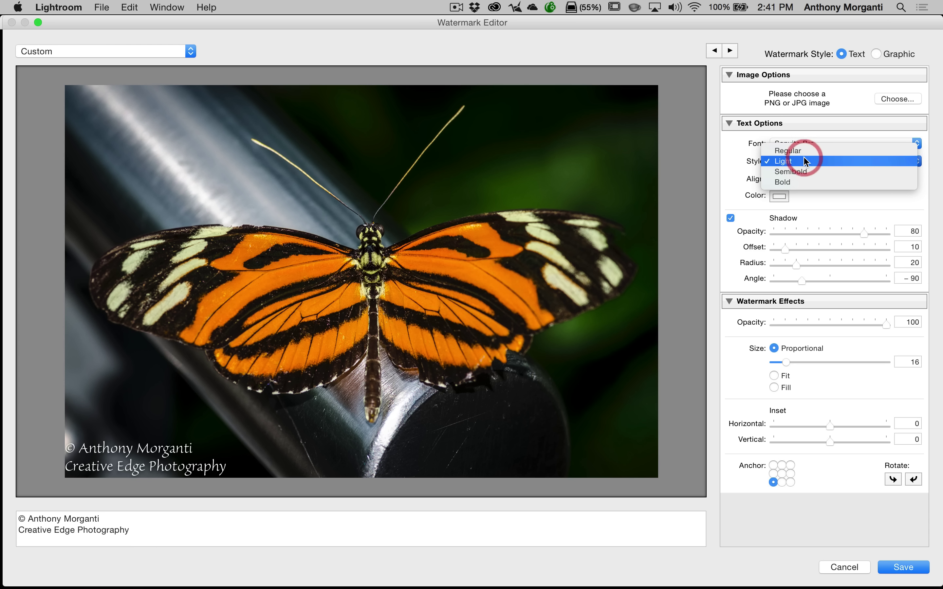
{"action": "left_click", "coordinate": [801, 170]}
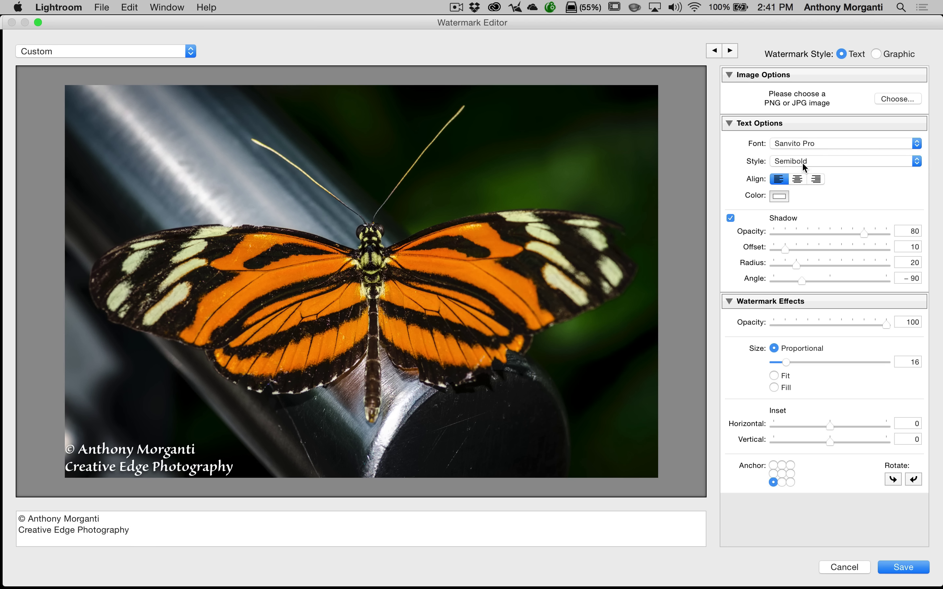
{"action": "left_click", "coordinate": [802, 162]}
{"action": "left_click", "coordinate": [798, 174]}
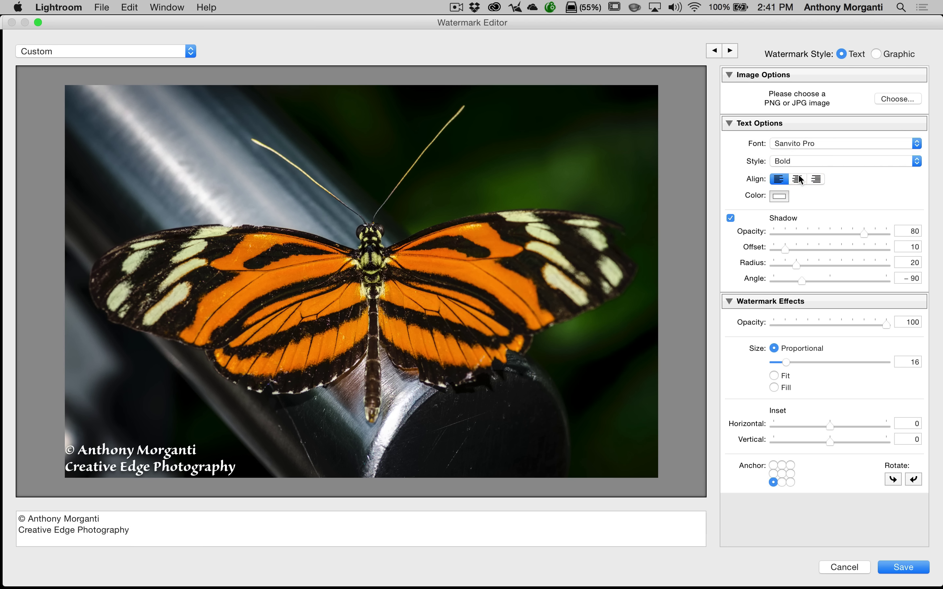
{"action": "left_click", "coordinate": [805, 158]}
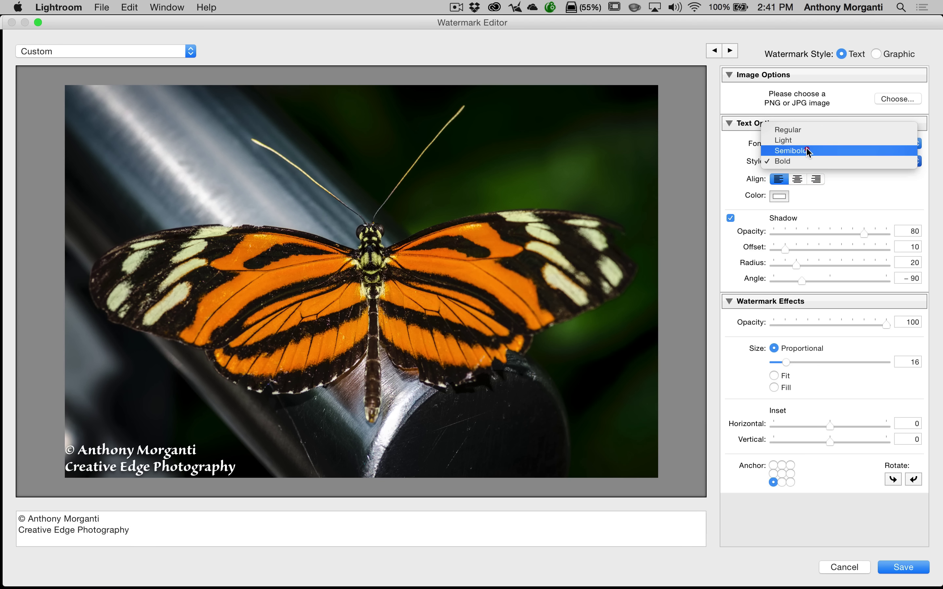
{"action": "left_click", "coordinate": [805, 147]}
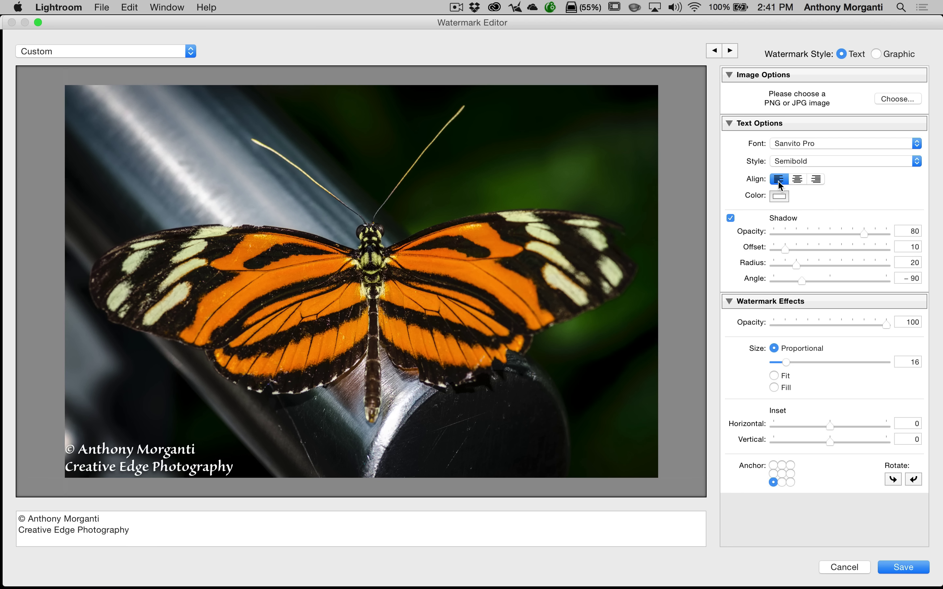
Step: Centre-align both watermark lines after briefly testing right alignment
{"action": "left_click", "coordinate": [798, 178]}
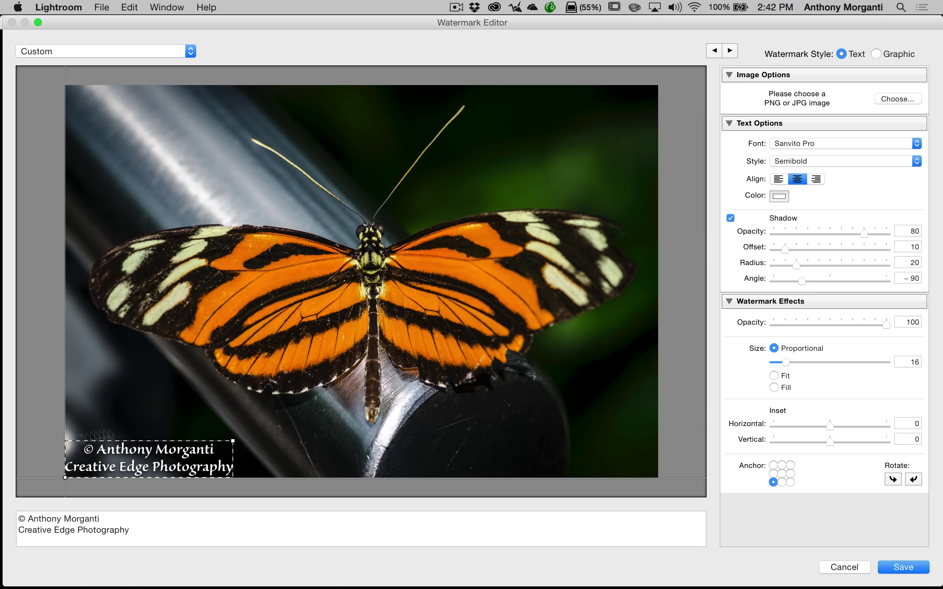
{"action": "left_click", "coordinate": [815, 179]}
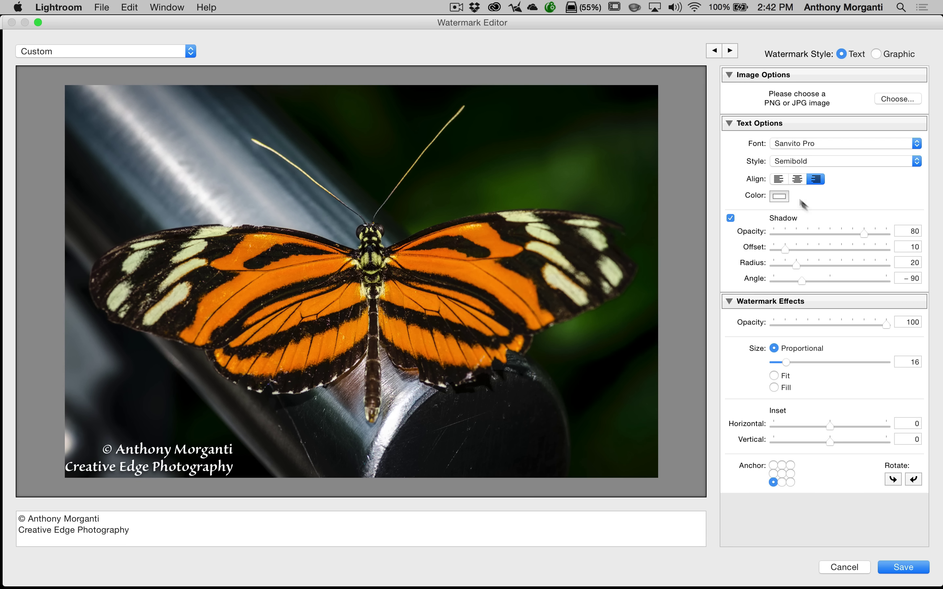
{"action": "left_click", "coordinate": [798, 179]}
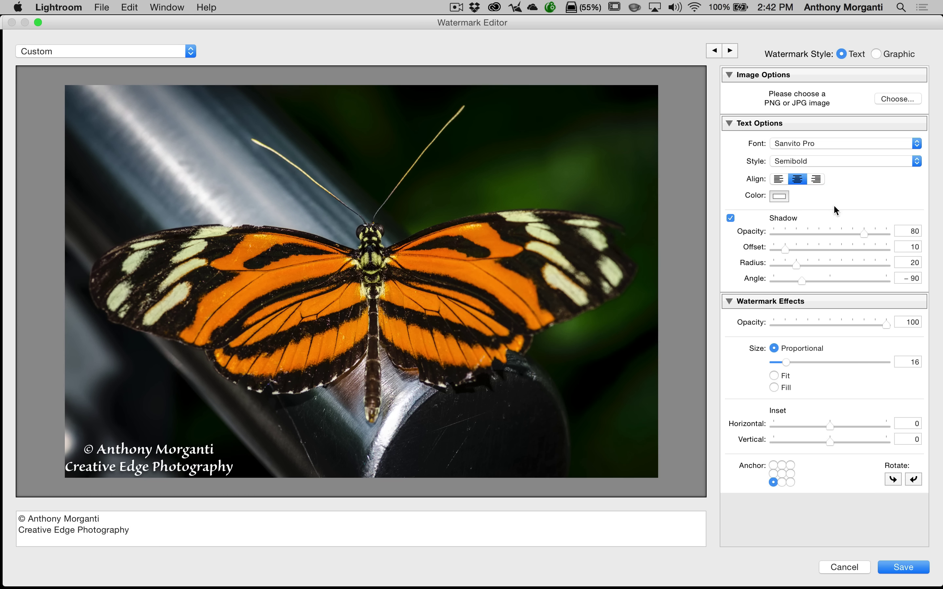
Step: Test light green and faint pink tints for the watermark text in the colour wheel
{"action": "left_click", "coordinate": [778, 196]}
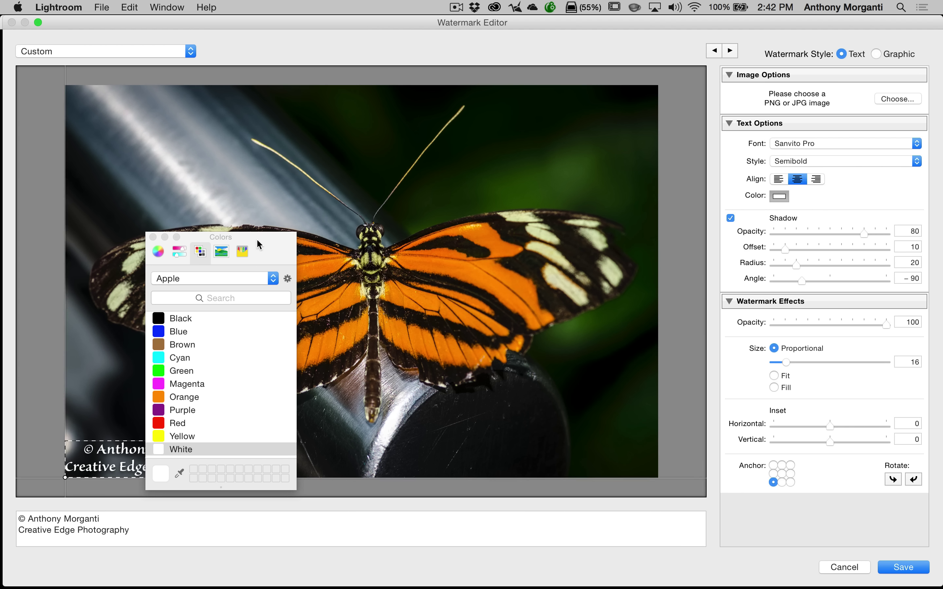
{"action": "left_click_drag", "start_coordinate": [254, 243], "coordinate": [629, 28]}
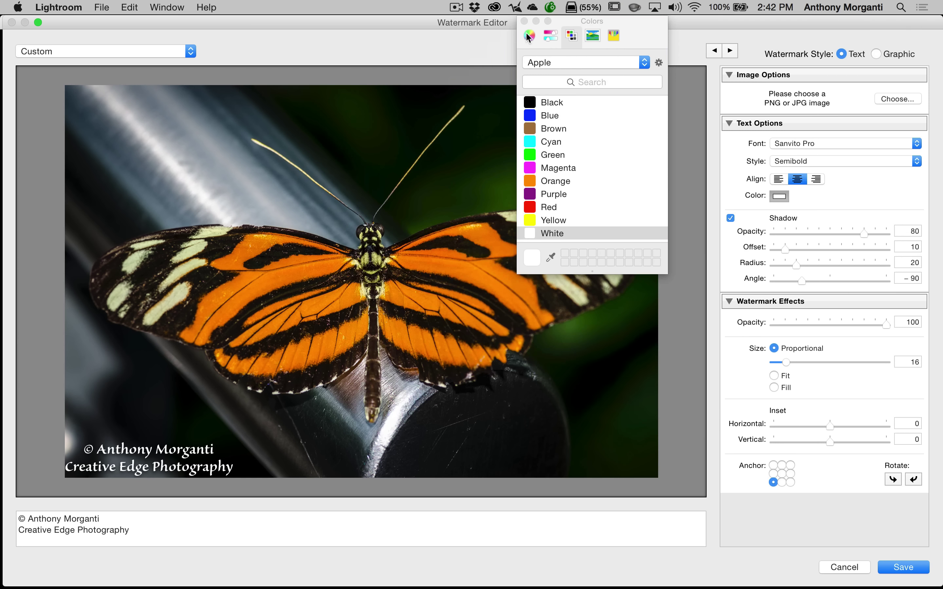
{"action": "left_click", "coordinate": [528, 35]}
{"action": "mouse_move", "coordinate": [589, 135]}
{"action": "left_mouse_down"}
{"action": "mouse_move", "coordinate": [573, 105]}
{"action": "mouse_move", "coordinate": [593, 96]}
{"action": "mouse_move", "coordinate": [638, 117]}
{"action": "mouse_move", "coordinate": [636, 132]}
{"action": "mouse_move", "coordinate": [579, 105]}
{"action": "mouse_move", "coordinate": [570, 126]}
{"action": "mouse_move", "coordinate": [589, 137]}
{"action": "left_mouse_up"}
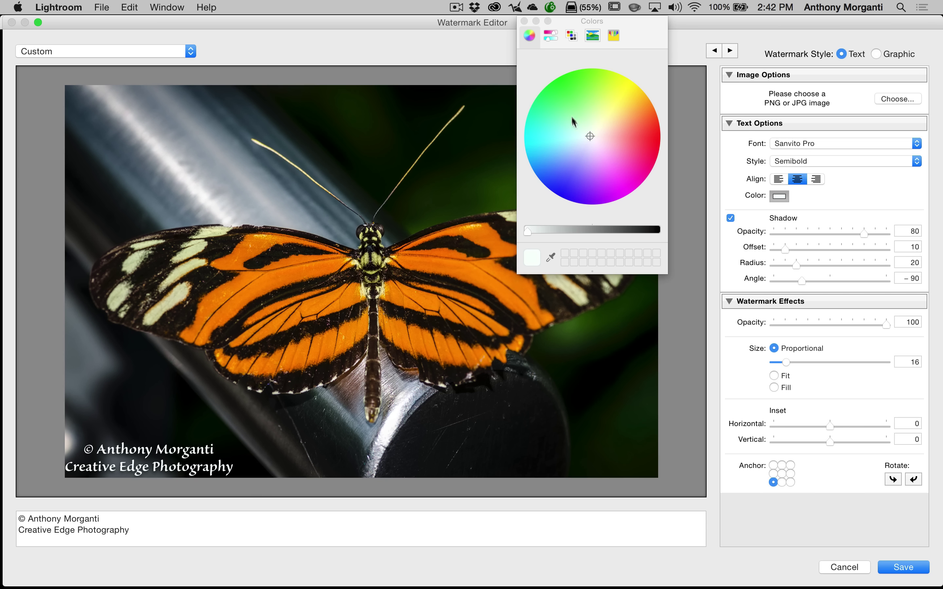
{"action": "mouse_move", "coordinate": [591, 134]}
{"action": "left_mouse_down"}
{"action": "mouse_move", "coordinate": [596, 142]}
{"action": "mouse_move", "coordinate": [591, 137]}
{"action": "left_mouse_up"}
{"action": "left_click", "coordinate": [550, 35]}
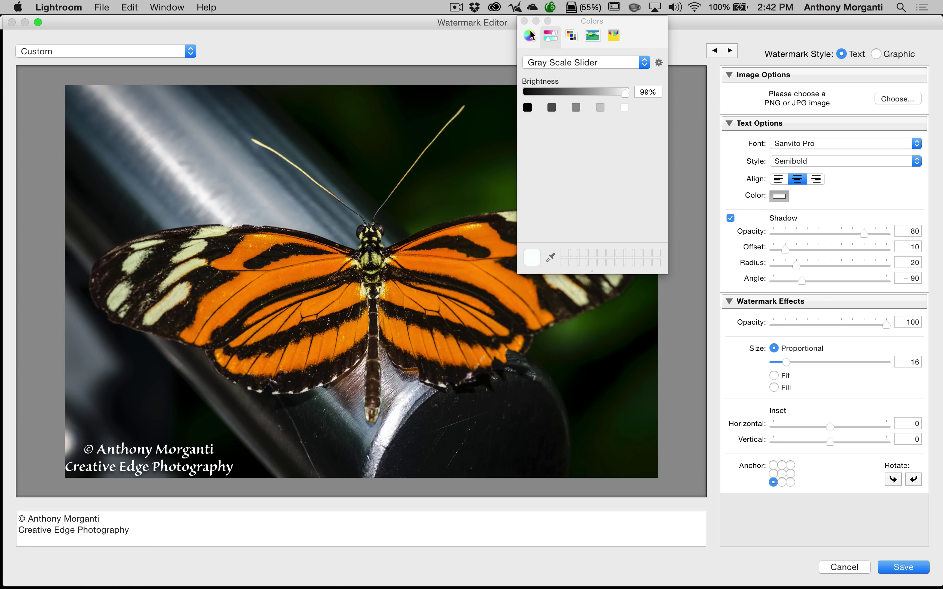
{"action": "left_click", "coordinate": [530, 35]}
Step: Set the watermark text colour to White from the Apple palette
{"action": "left_click", "coordinate": [549, 36]}
{"action": "left_click", "coordinate": [572, 35]}
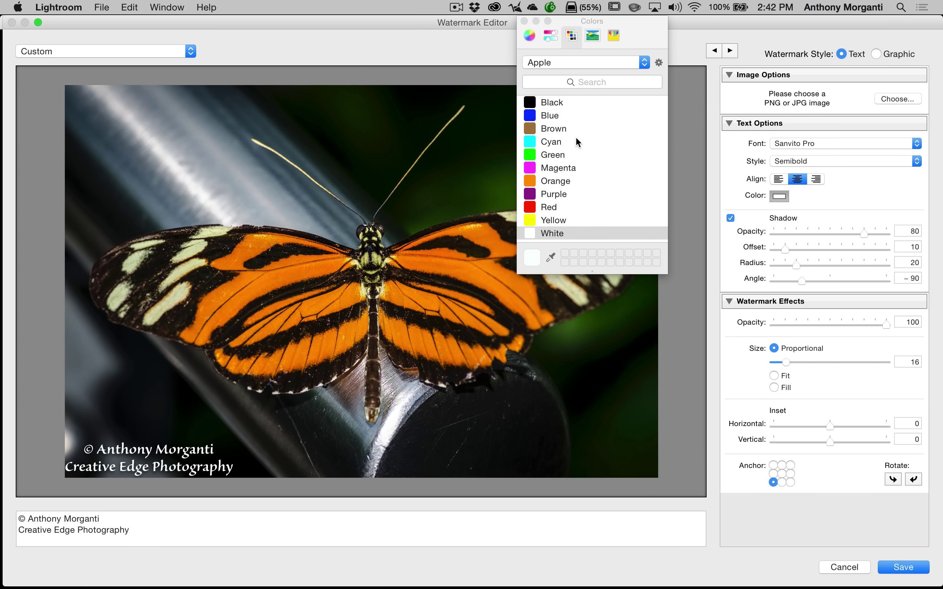
{"action": "left_click", "coordinate": [549, 235]}
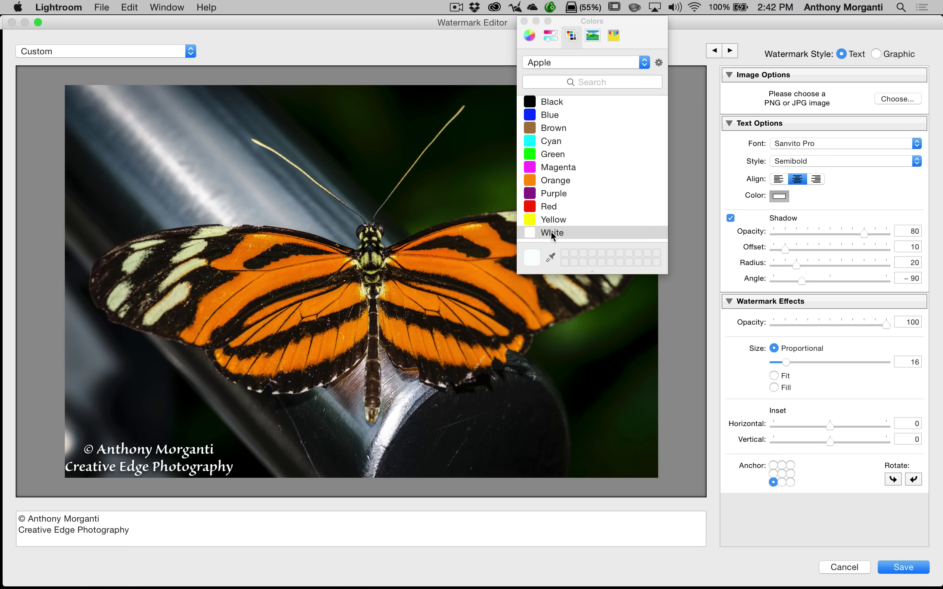
{"action": "left_click", "coordinate": [547, 233]}
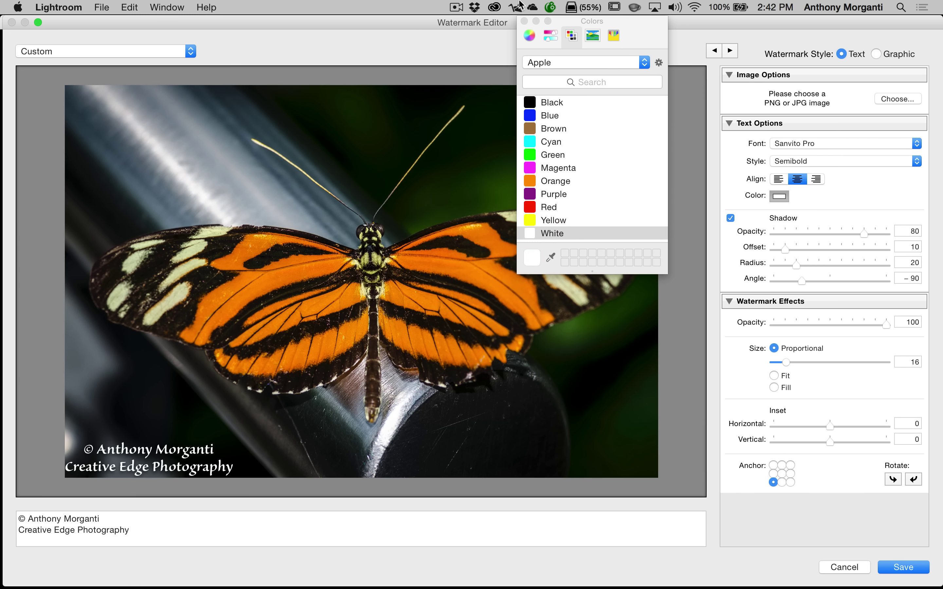
{"action": "left_click", "coordinate": [523, 21]}
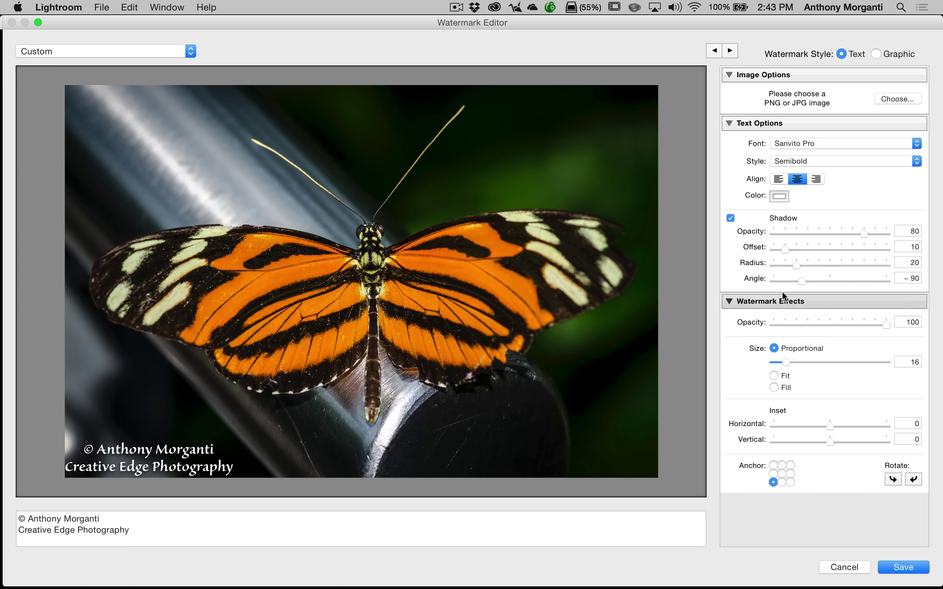
Step: Test 40 opacity, Fit and Fill, then set Proportional watermark size to 21
{"action": "mouse_move", "coordinate": [89, 463]}
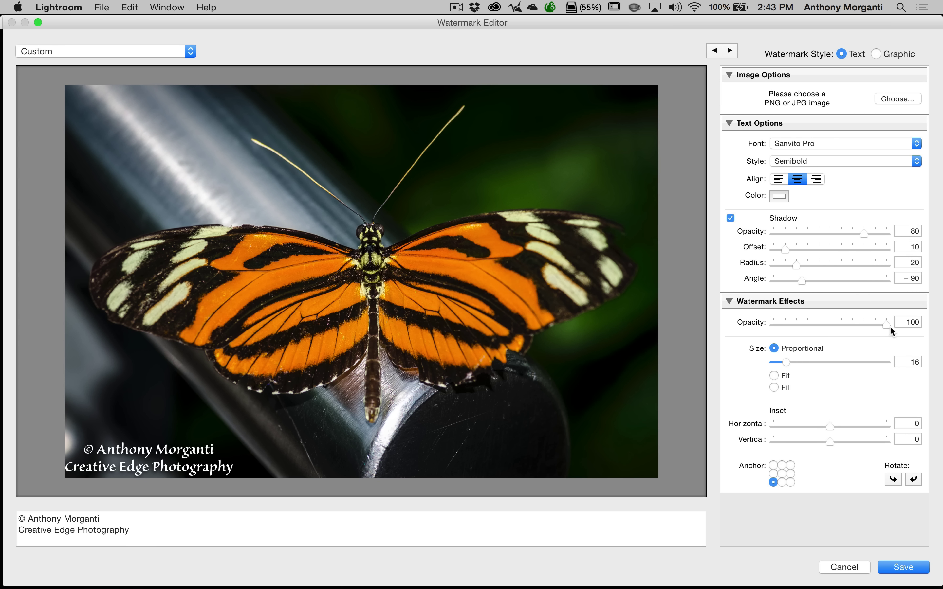
{"action": "mouse_move", "coordinate": [885, 323]}
{"action": "left_mouse_down"}
{"action": "mouse_move", "coordinate": [818, 324]}
{"action": "mouse_move", "coordinate": [899, 323]}
{"action": "left_mouse_up"}
{"action": "left_click", "coordinate": [774, 376]}
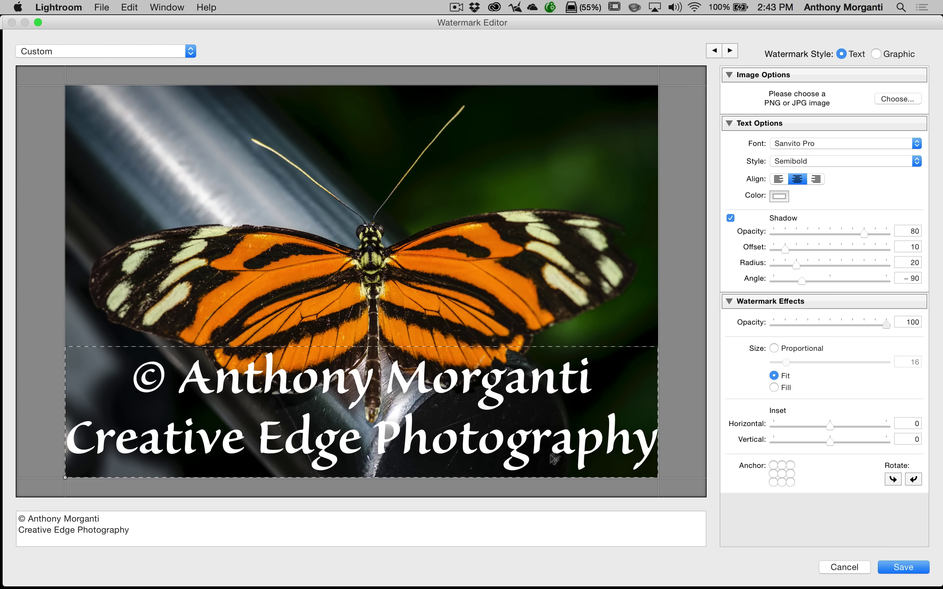
{"action": "left_click", "coordinate": [773, 388]}
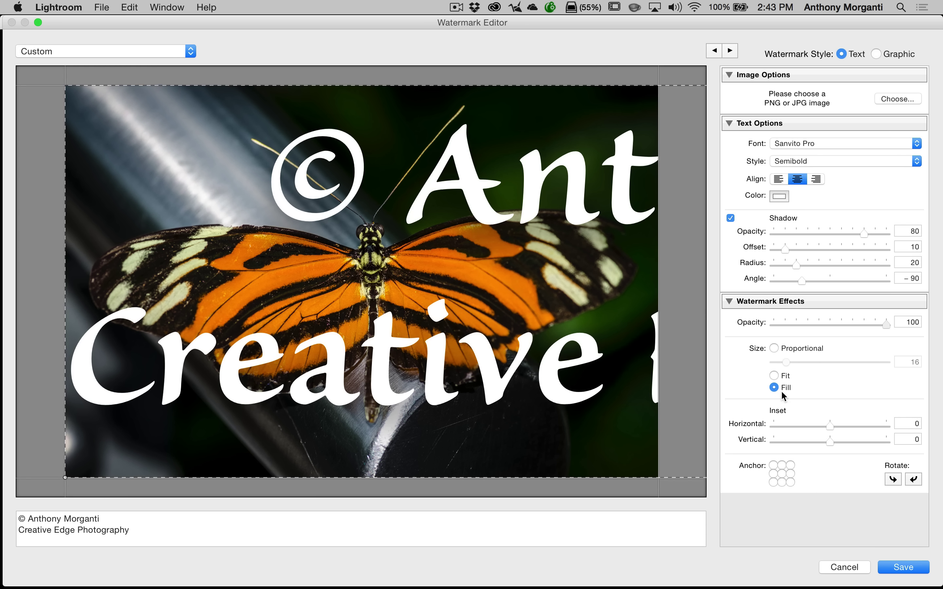
{"action": "left_click", "coordinate": [774, 348]}
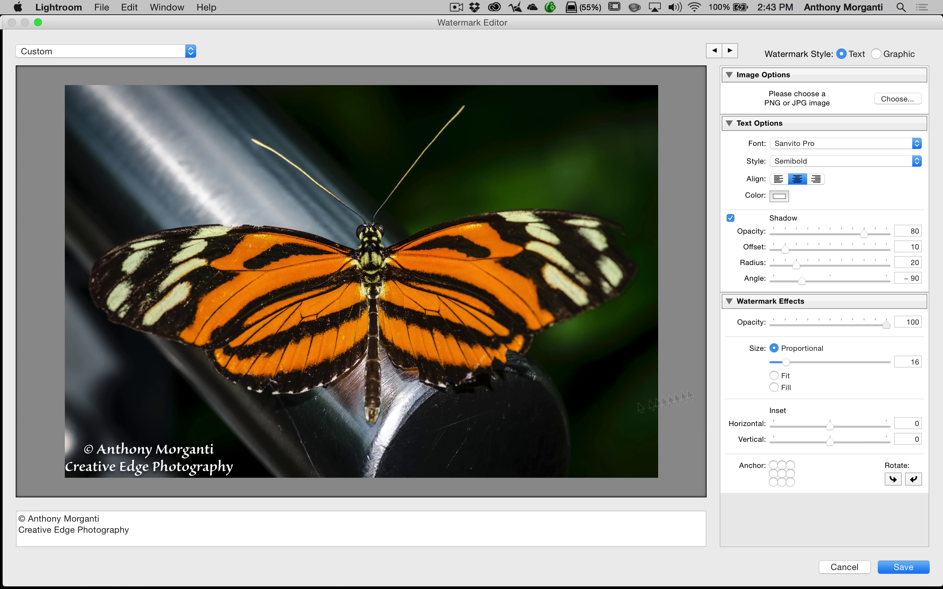
{"action": "mouse_move", "coordinate": [201, 443]}
{"action": "mouse_move", "coordinate": [785, 362]}
{"action": "left_mouse_down"}
{"action": "mouse_move", "coordinate": [819, 360]}
{"action": "mouse_move", "coordinate": [788, 361]}
{"action": "left_mouse_up"}
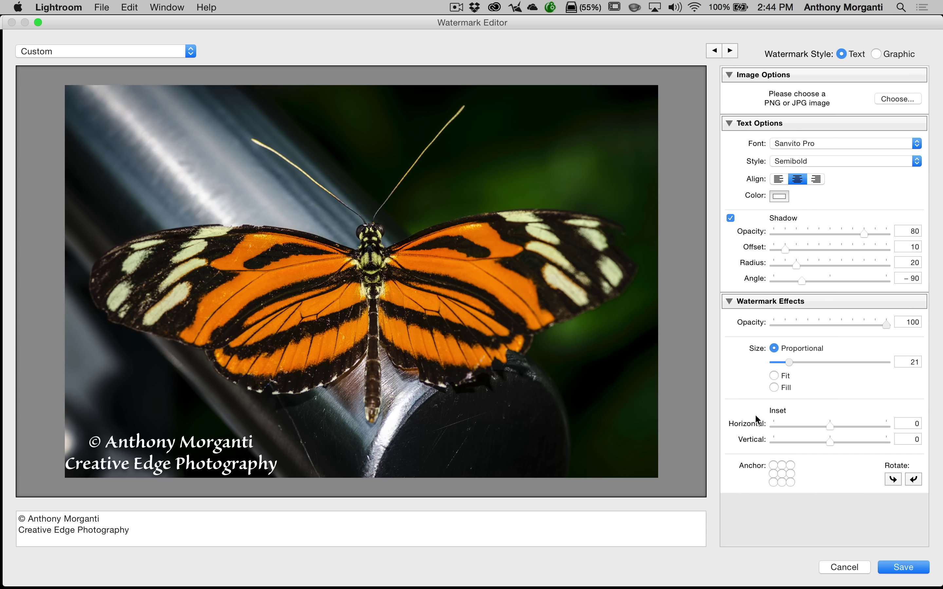
Step: Set the watermark inset to Horizontal 3 and Vertical 4
{"action": "mouse_move", "coordinate": [35, 458]}
{"action": "mouse_move", "coordinate": [828, 426]}
{"action": "left_mouse_down"}
{"action": "mouse_move", "coordinate": [874, 427]}
{"action": "mouse_move", "coordinate": [757, 429]}
{"action": "mouse_move", "coordinate": [846, 427]}
{"action": "left_mouse_up"}
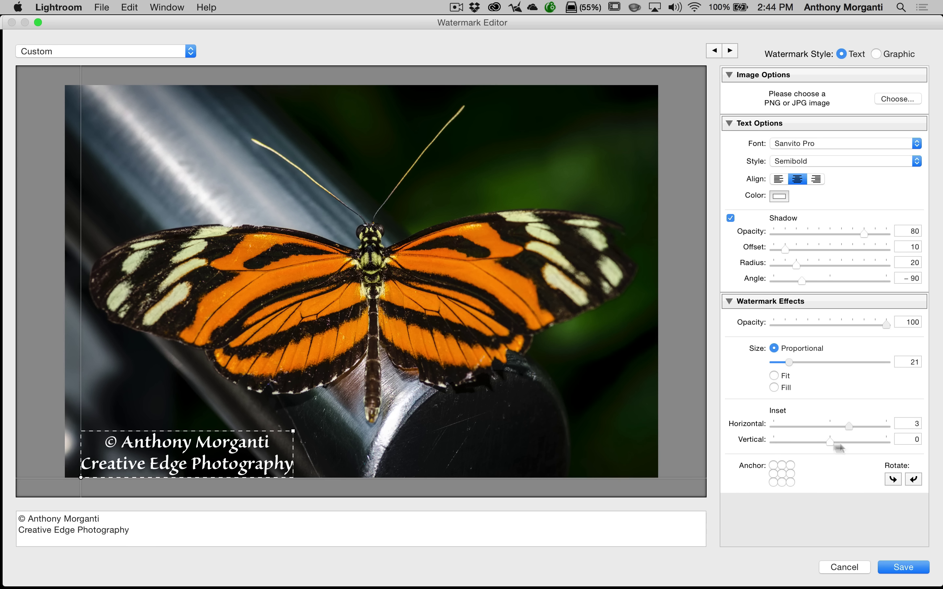
{"action": "left_click_drag", "start_coordinate": [829, 440], "coordinate": [851, 440]}
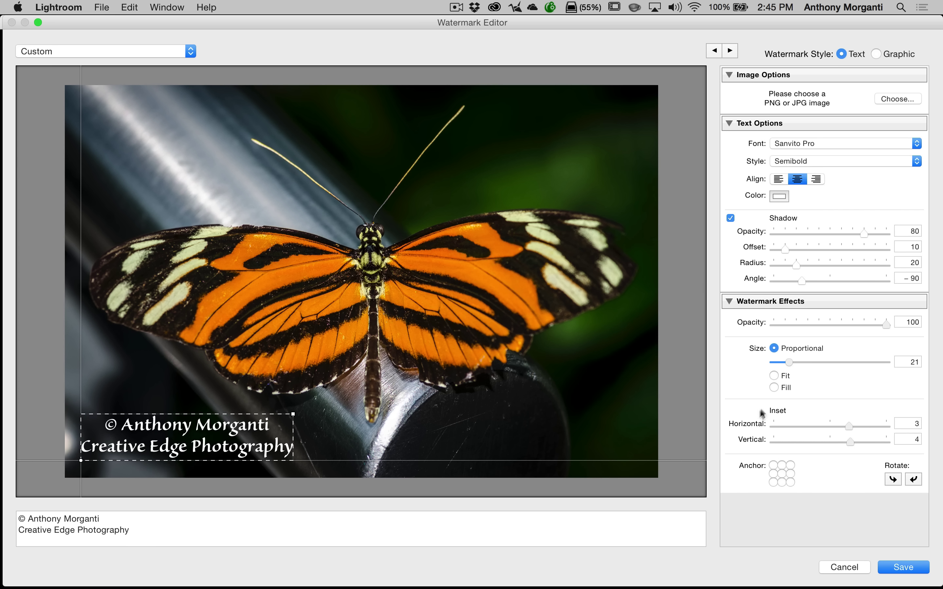
Step: Try several anchor positions, then anchor the watermark at the top-left corner
{"action": "left_click", "coordinate": [773, 482]}
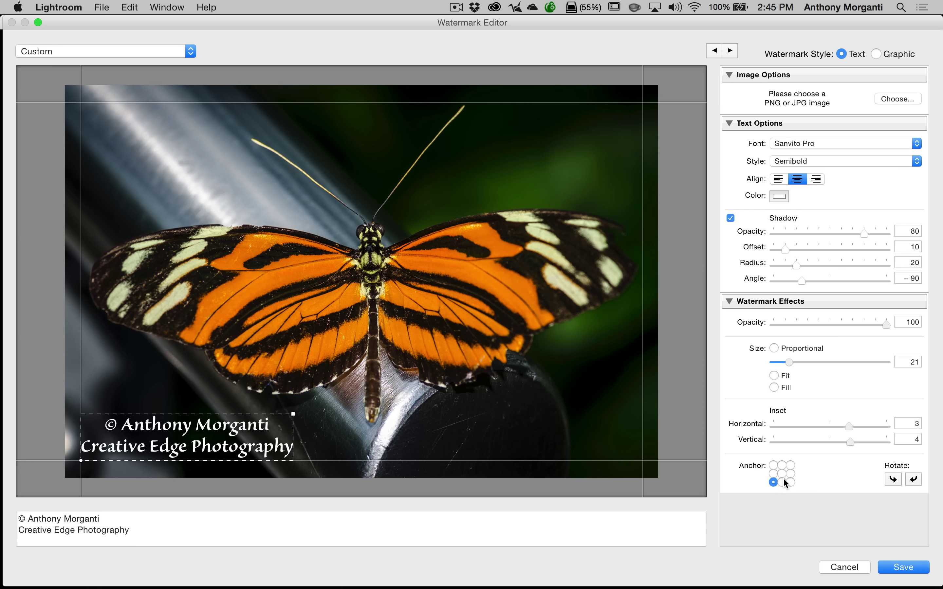
{"action": "left_click", "coordinate": [782, 473]}
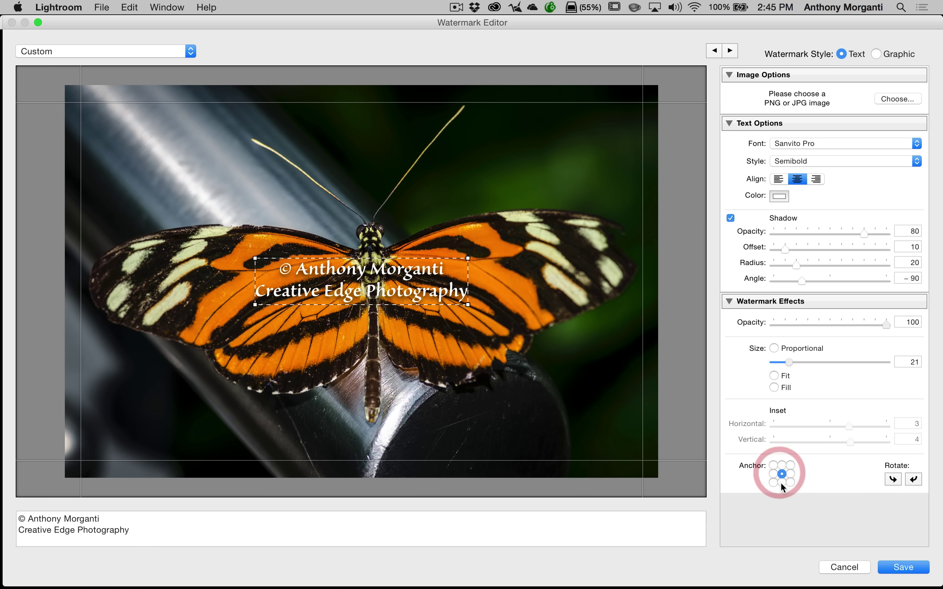
{"action": "left_click", "coordinate": [774, 465]}
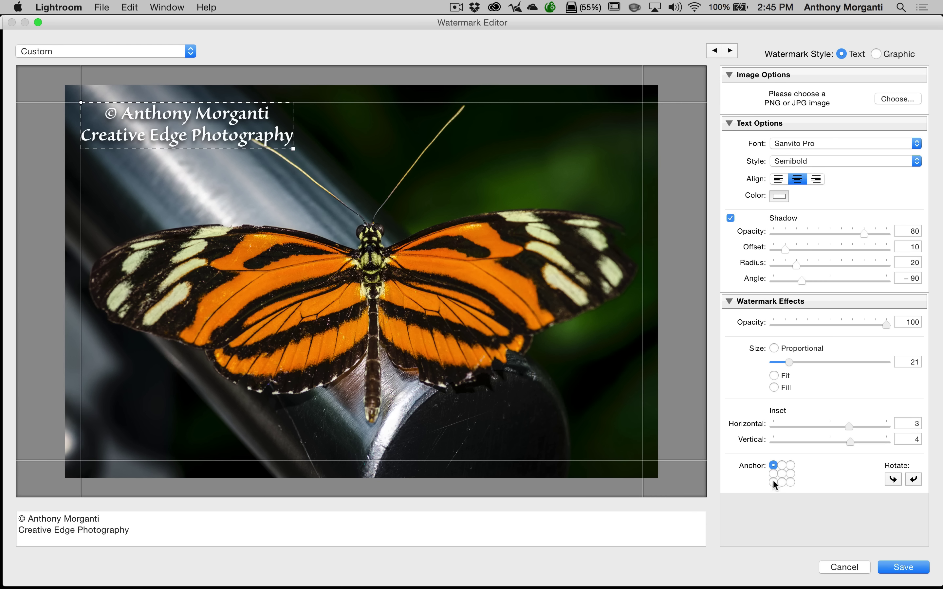
{"action": "left_click", "coordinate": [773, 473]}
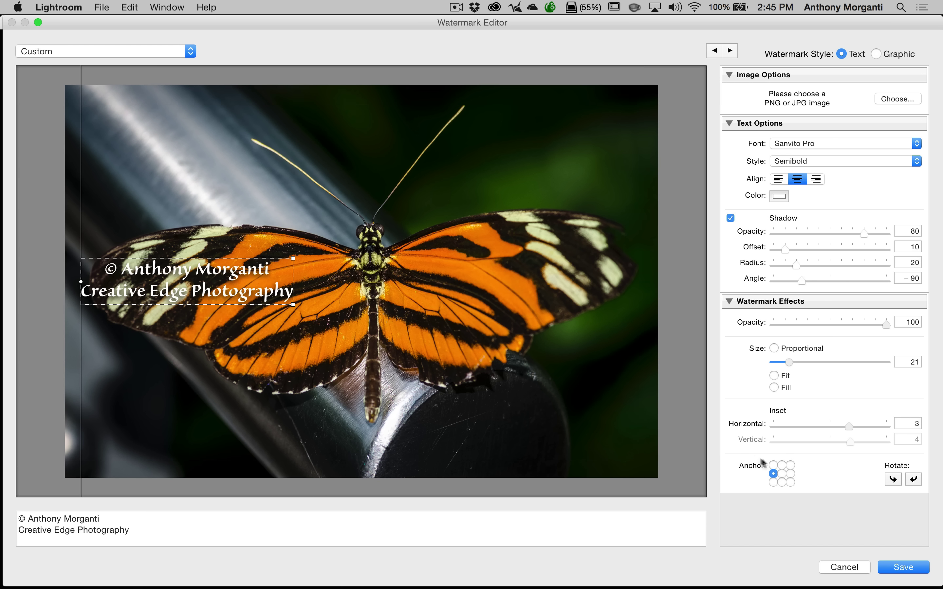
{"action": "left_click", "coordinate": [789, 473]}
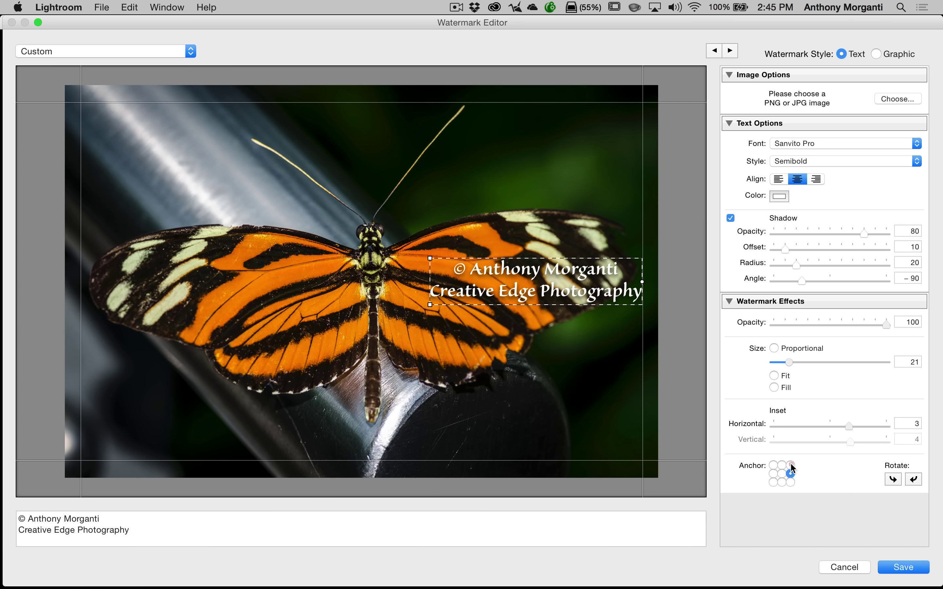
{"action": "left_click", "coordinate": [790, 465]}
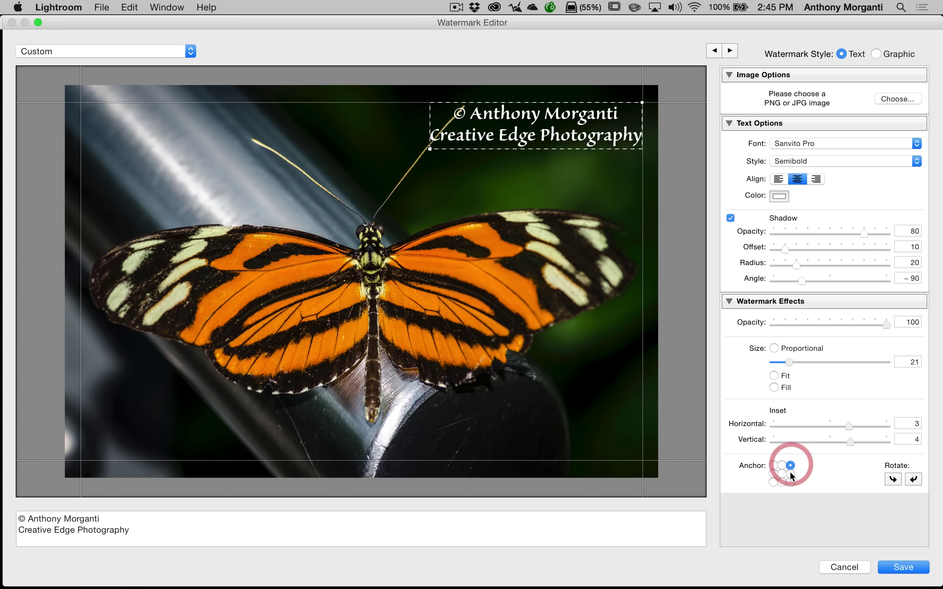
{"action": "left_click", "coordinate": [772, 464]}
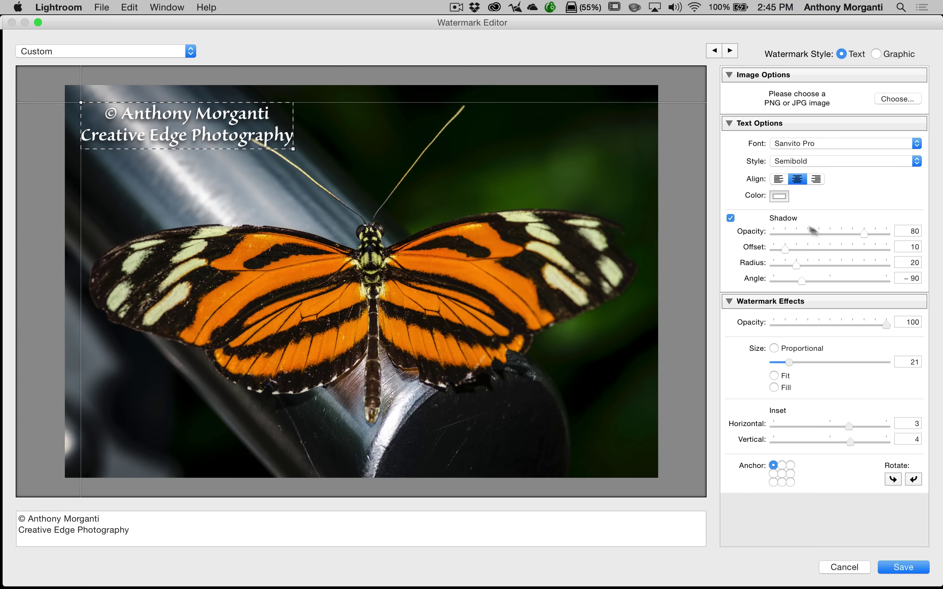
Step: Set the text shadow to opacity 100, offset 16, radius 15 and angle -58
{"action": "left_click_drag", "start_coordinate": [862, 232], "coordinate": [885, 239]}
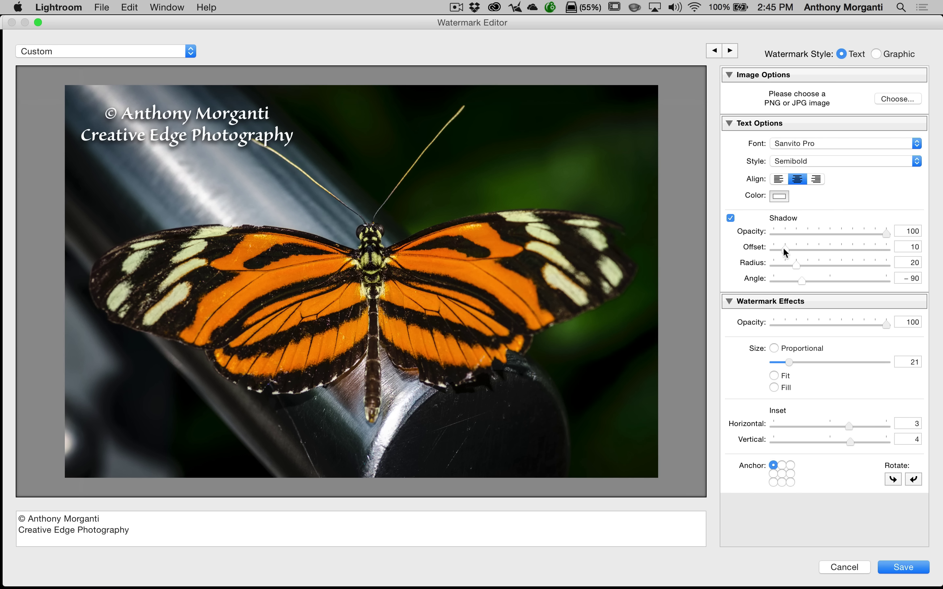
{"action": "left_click_drag", "start_coordinate": [783, 247], "coordinate": [849, 250]}
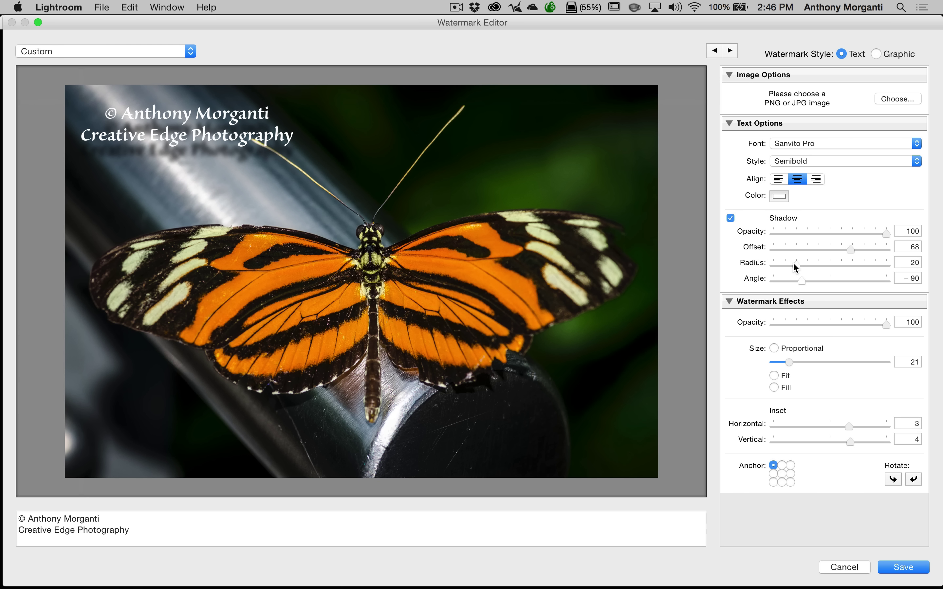
{"action": "left_click_drag", "start_coordinate": [794, 264], "coordinate": [810, 280]}
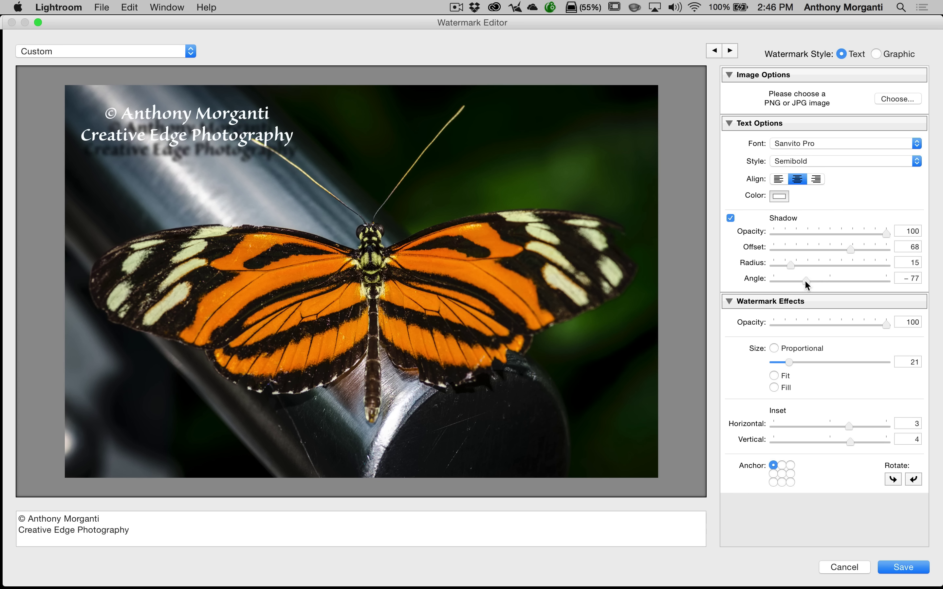
{"action": "left_click", "coordinate": [810, 280]}
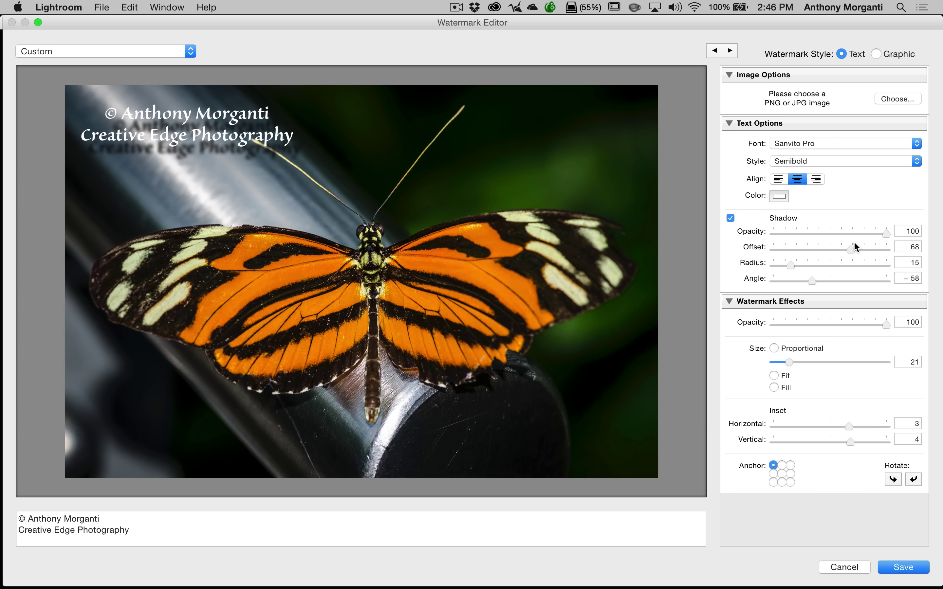
{"action": "left_click", "coordinate": [840, 248]}
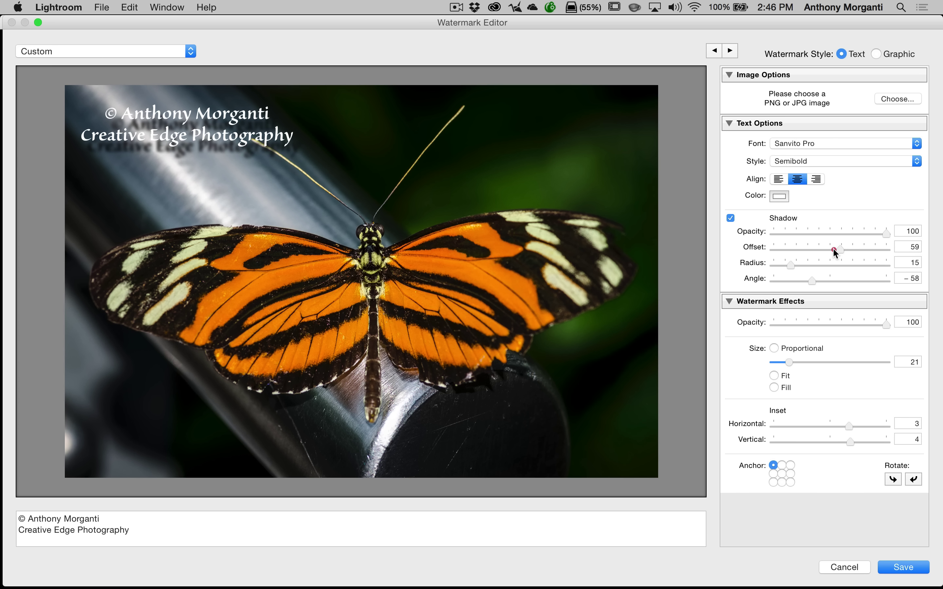
{"action": "left_click_drag", "start_coordinate": [833, 247], "coordinate": [791, 249]}
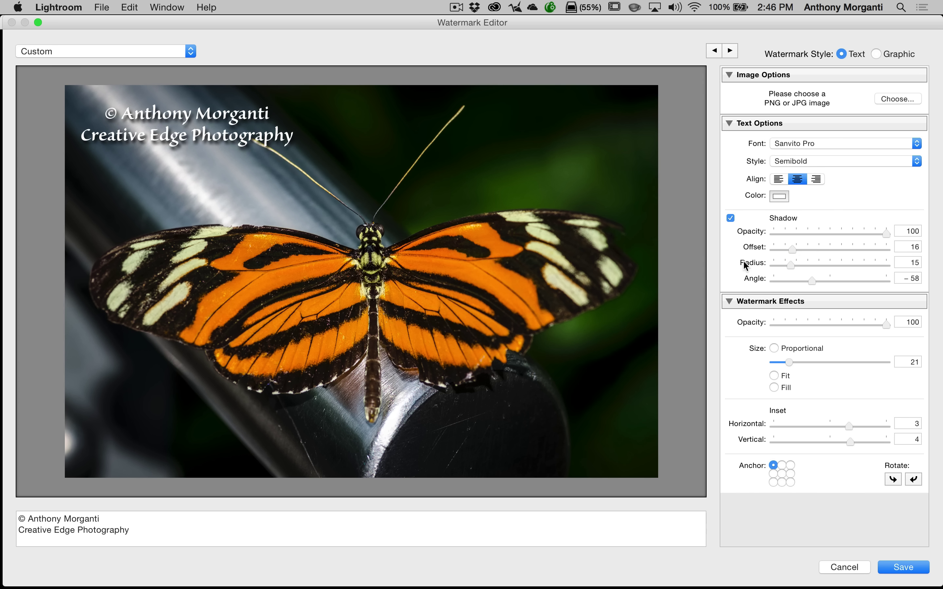
Step: Anchor the text watermark bottom-left, shrink it to size 16, and rotate it back to horizontal
{"action": "left_click", "coordinate": [772, 482]}
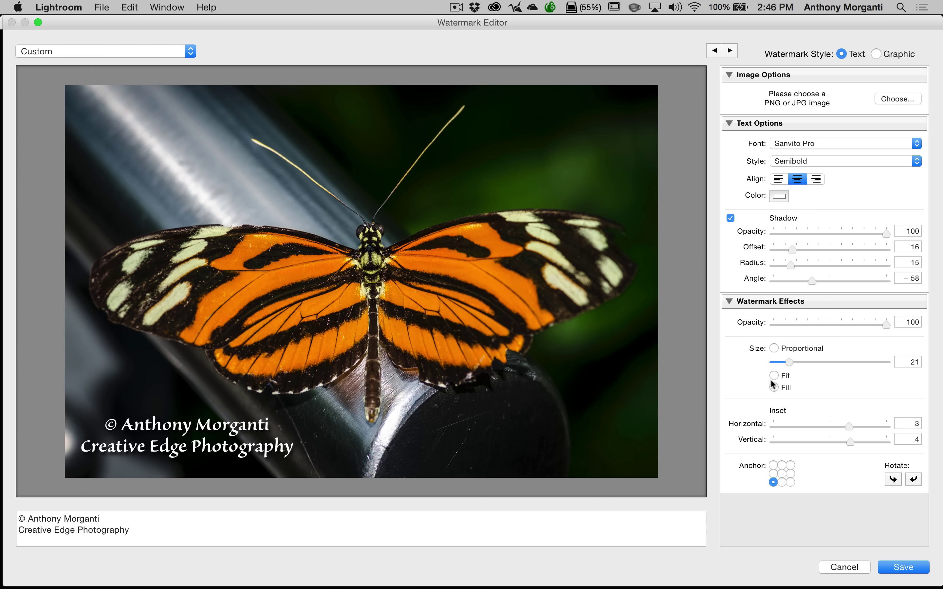
{"action": "left_click_drag", "start_coordinate": [787, 363], "coordinate": [784, 364]}
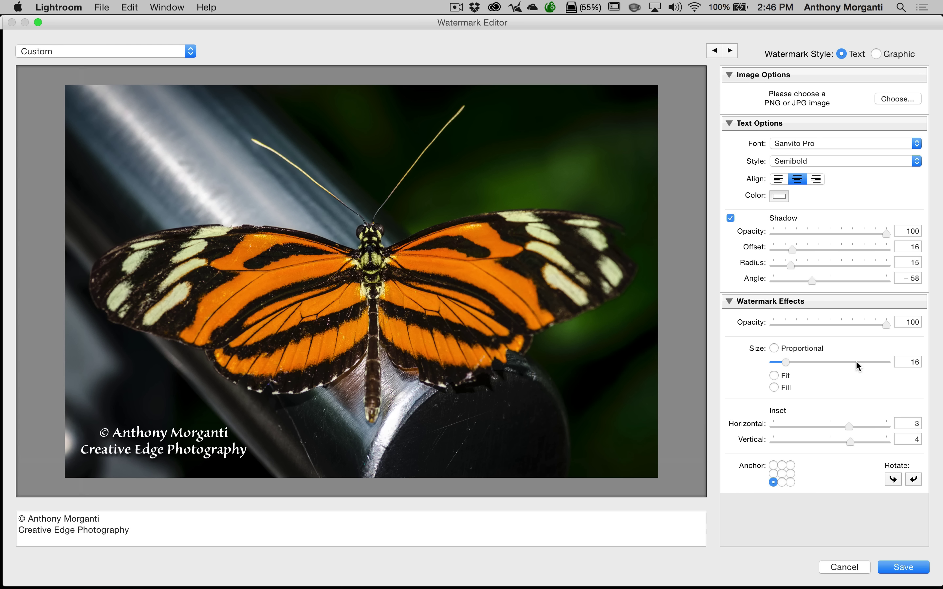
{"action": "left_click", "coordinate": [892, 480]}
{"action": "left_click", "coordinate": [892, 480]}
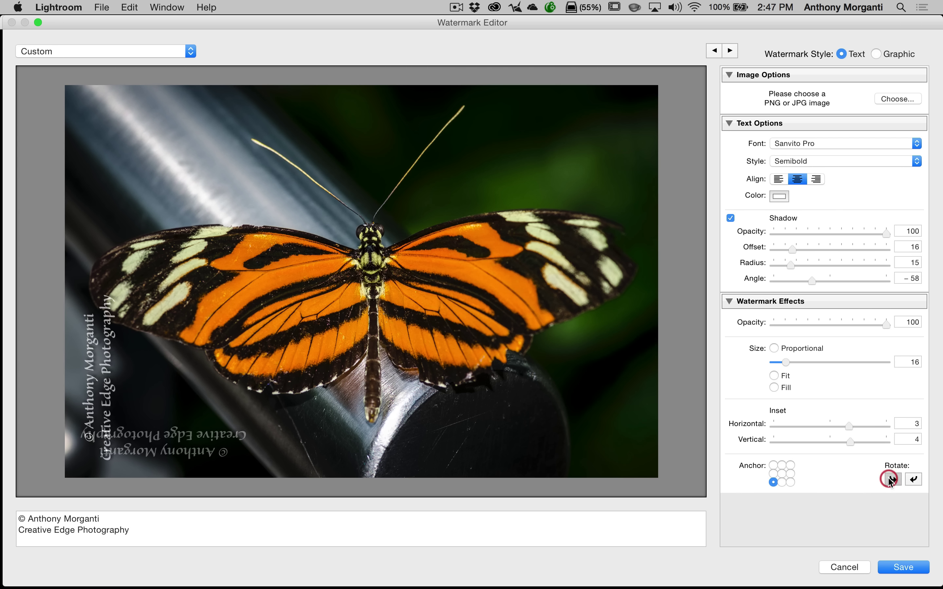
{"action": "left_click", "coordinate": [892, 480]}
{"action": "left_click", "coordinate": [891, 480]}
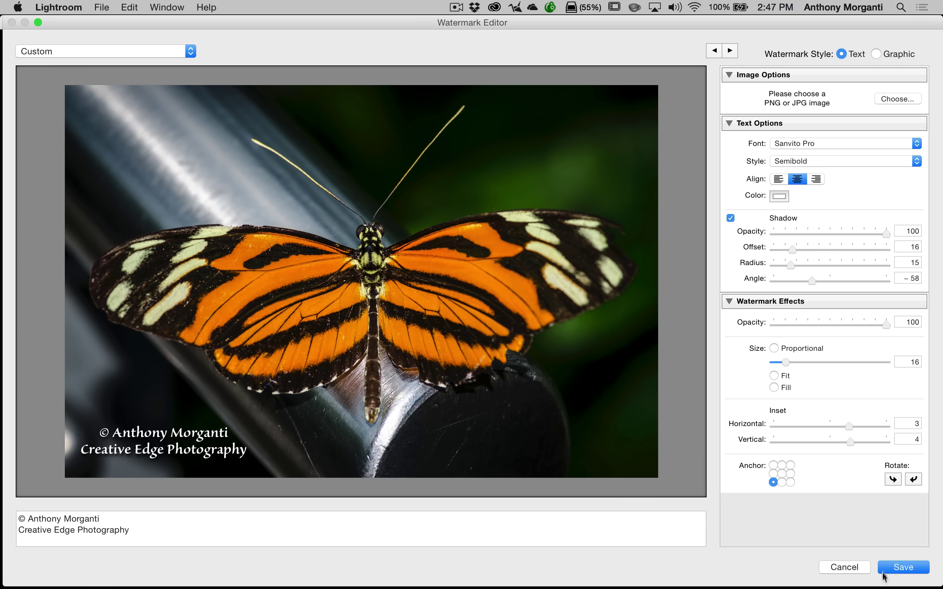
Step: Save the current text watermark settings as a new preset named 'CEP Watermark'
{"action": "left_click", "coordinate": [896, 568]}
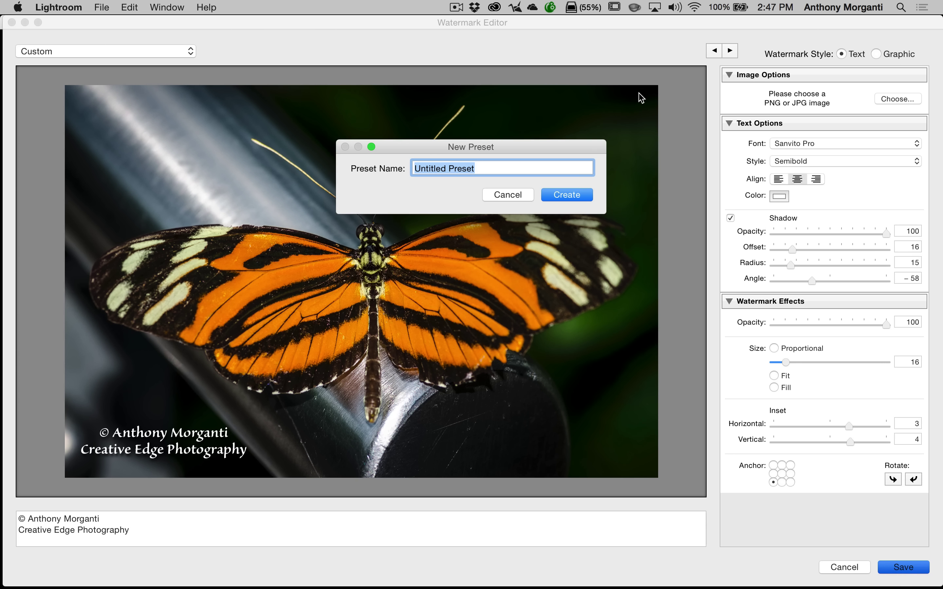
{"action": "key", "text": "shift"}
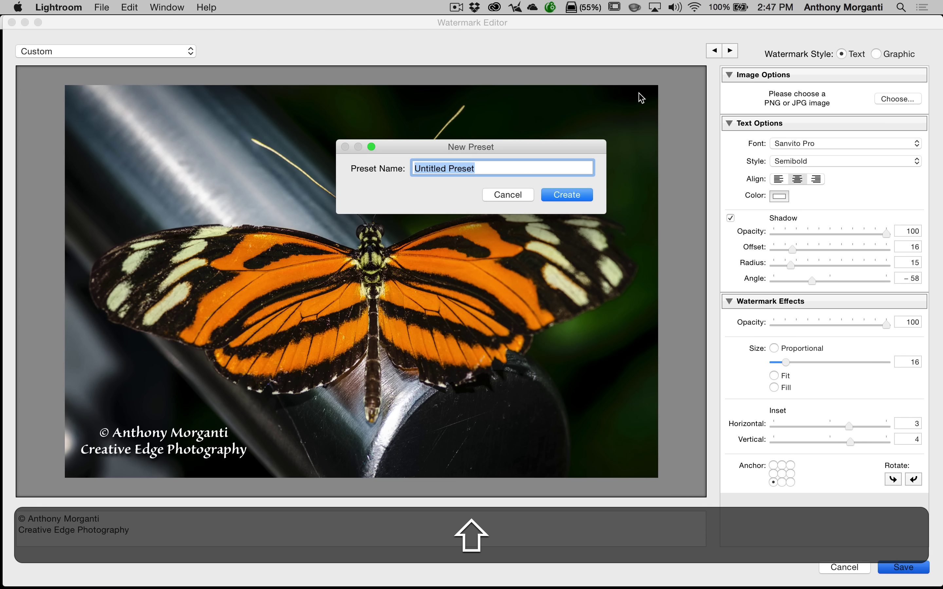
{"action": "type", "text": "CEP"}
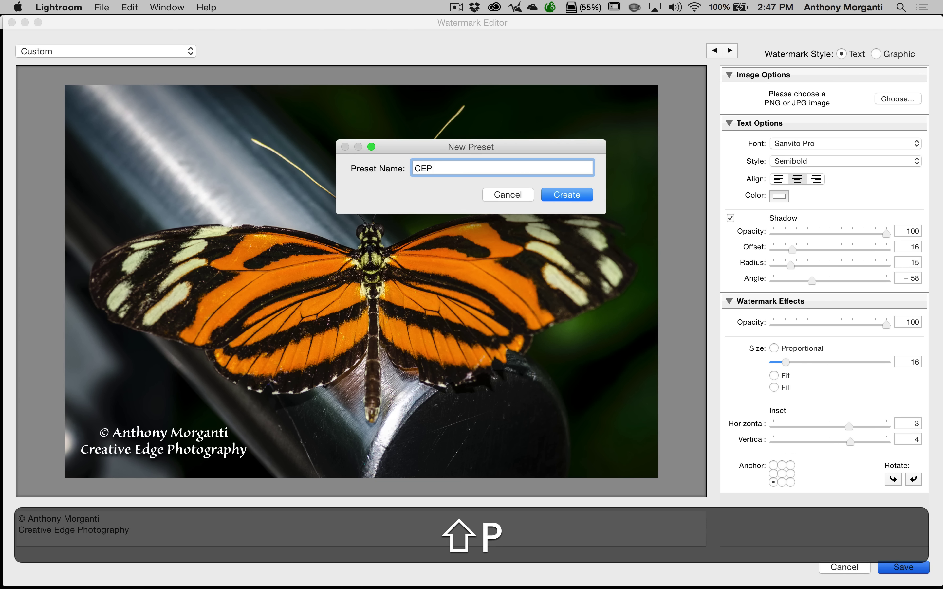
{"action": "type", "text": " Waterma"}
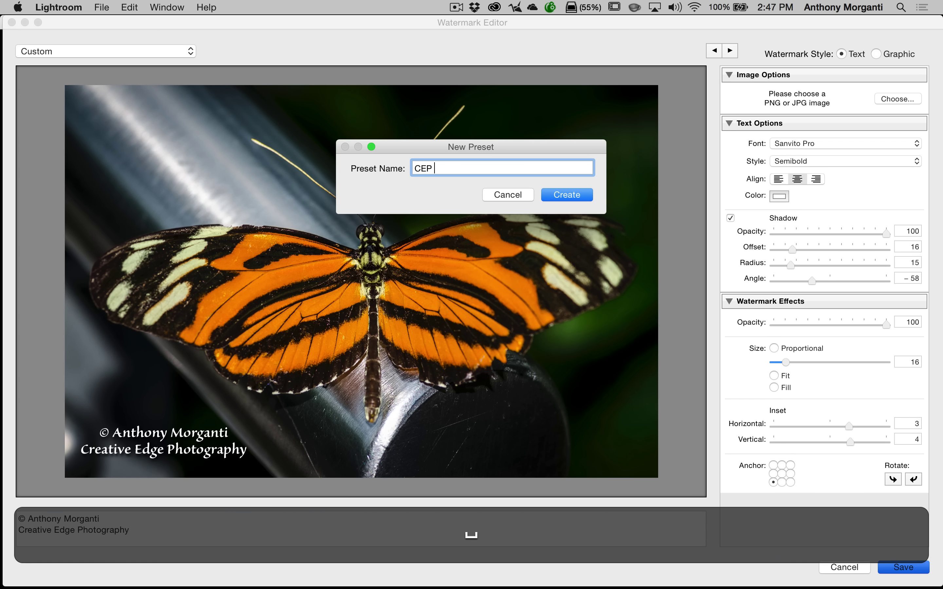
{"action": "type", "text": "rk"}
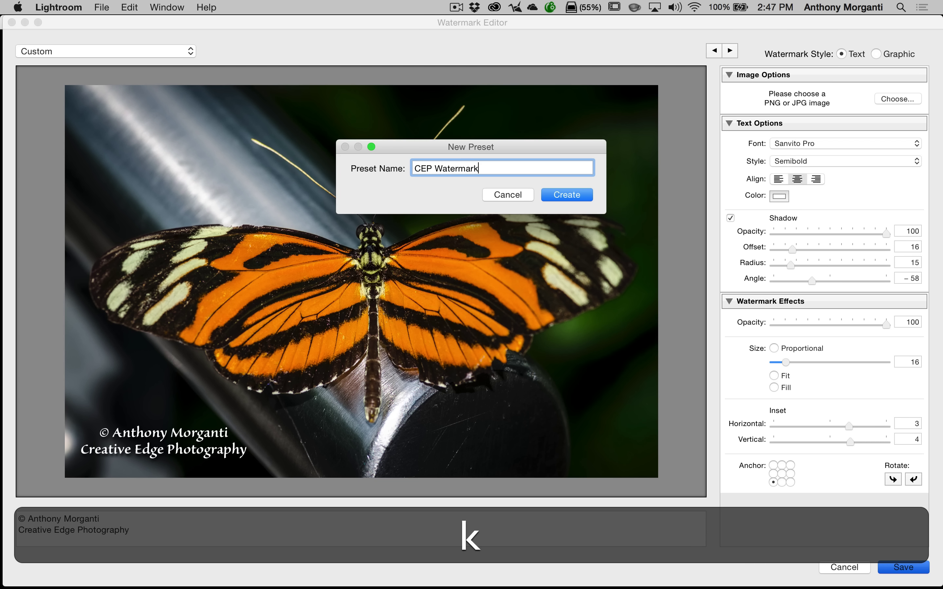
{"action": "left_click", "coordinate": [562, 197]}
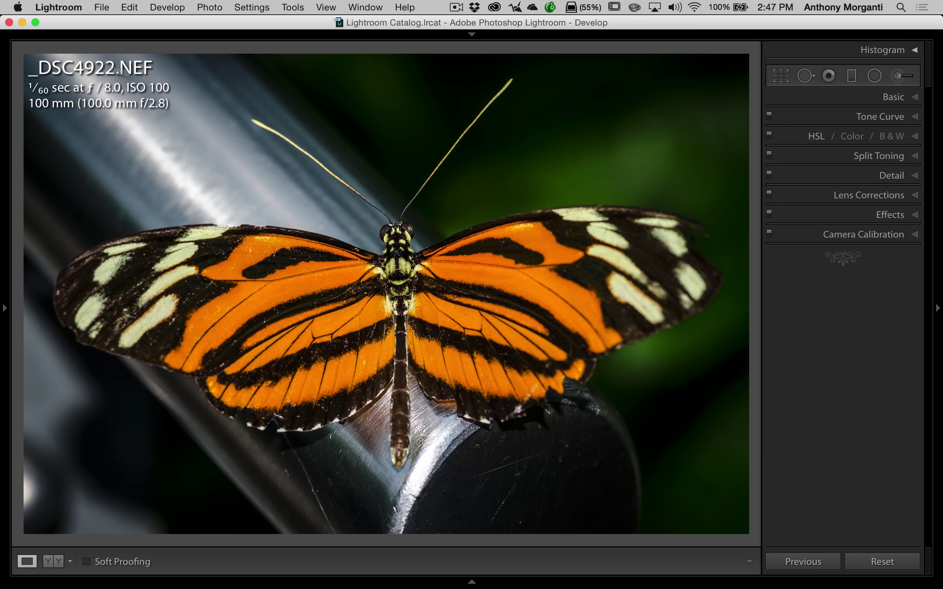
Step: Open the Export One File dialog for the butterfly photo and switch off Resize to Fit
{"action": "left_click", "coordinate": [101, 10]}
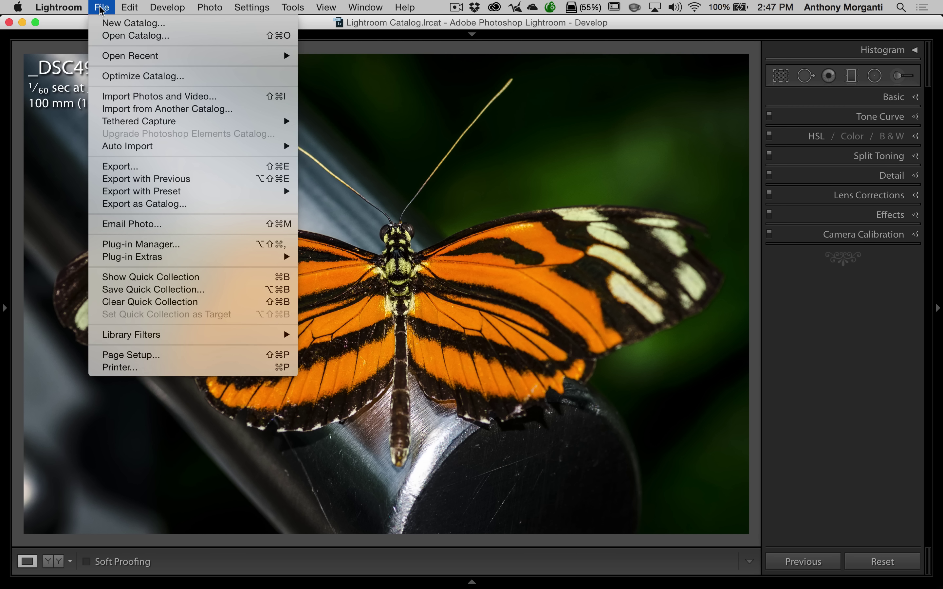
{"action": "left_click", "coordinate": [109, 167]}
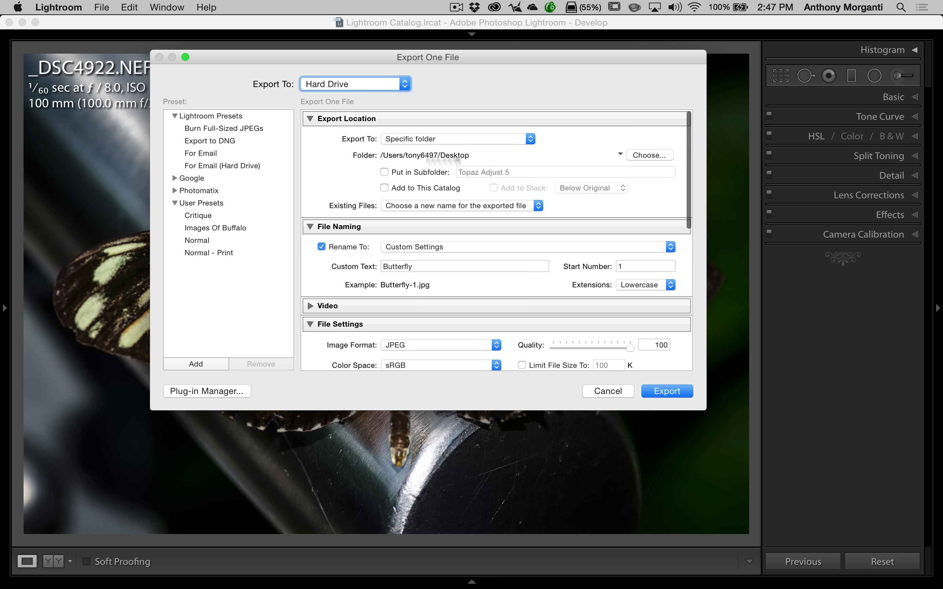
{"action": "scroll", "coordinate": [448, 170], "scroll_direction": "down", "scroll_amount": 5}
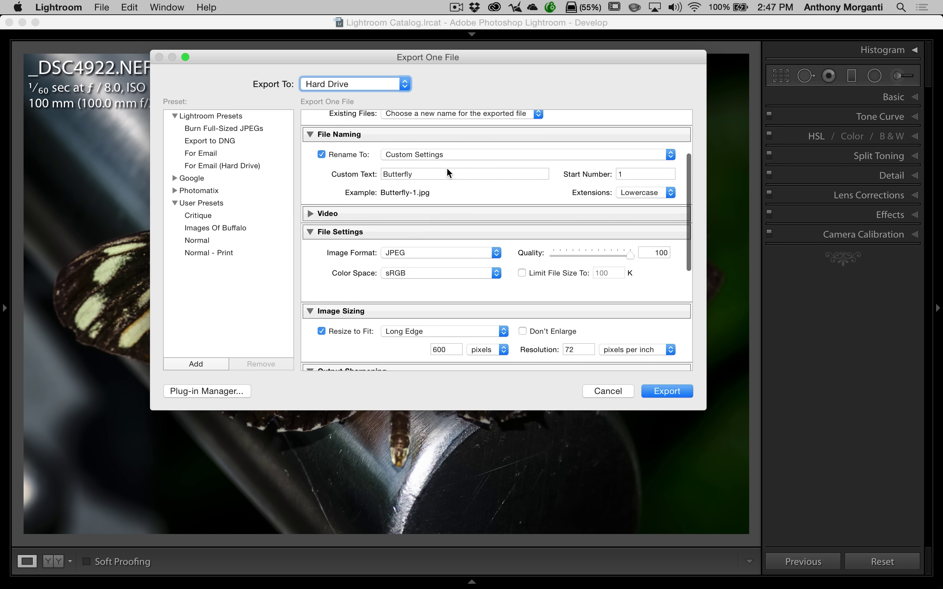
{"action": "scroll", "coordinate": [448, 171], "scroll_direction": "up", "scroll_amount": 3}
{"action": "scroll", "coordinate": [448, 174], "scroll_direction": "down", "scroll_amount": 2}
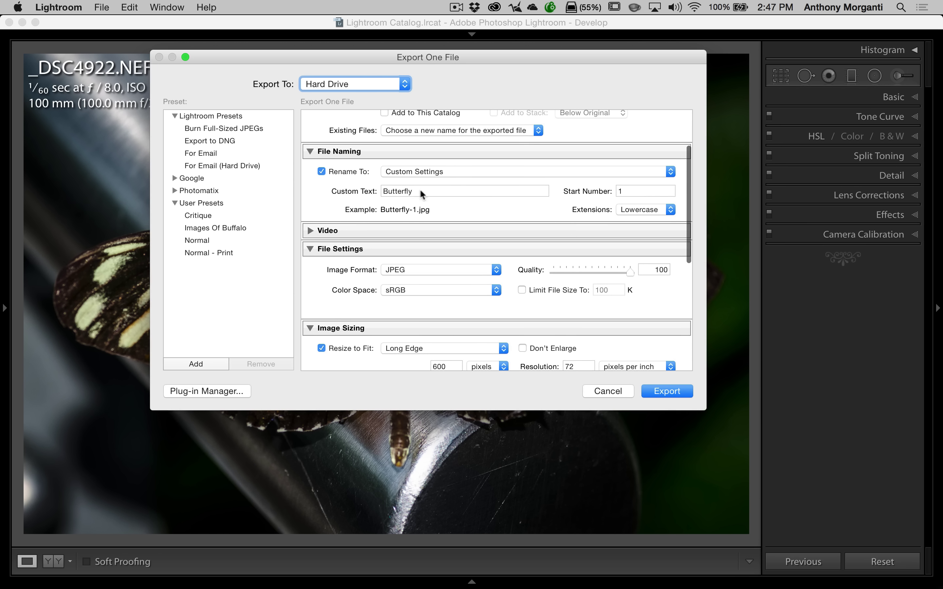
{"action": "scroll", "coordinate": [517, 220], "scroll_direction": "down", "scroll_amount": 5}
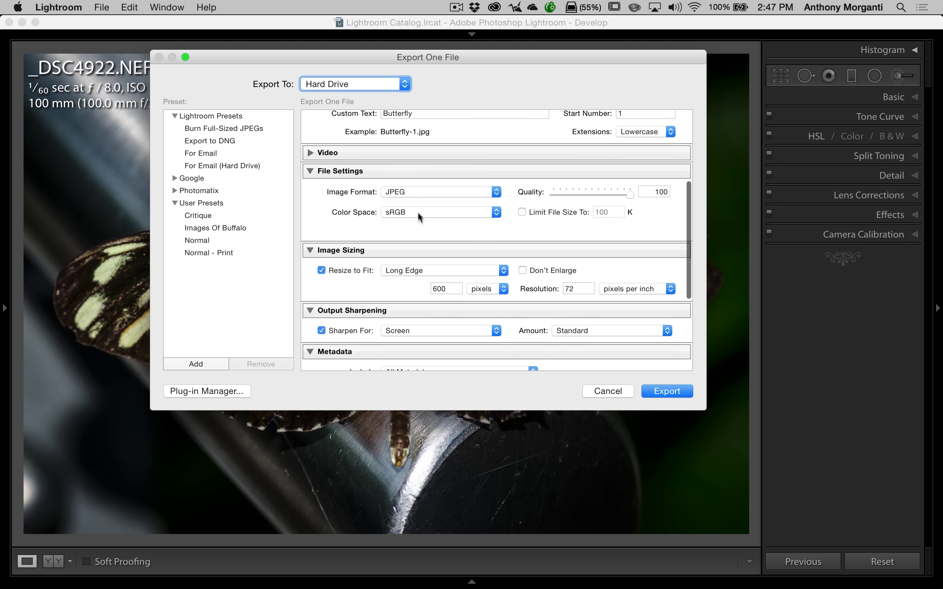
{"action": "scroll", "coordinate": [464, 230], "scroll_direction": "down", "scroll_amount": 9}
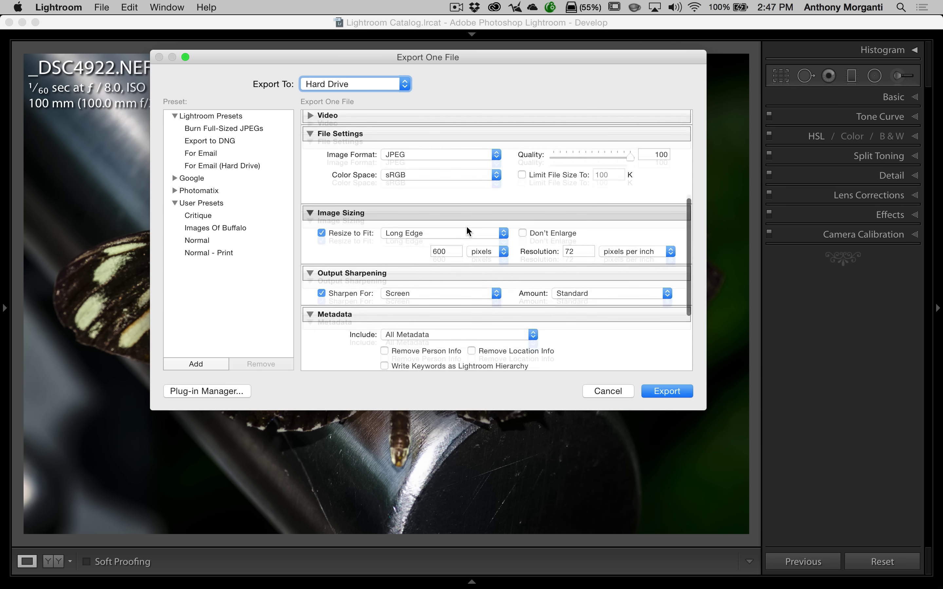
{"action": "scroll", "coordinate": [498, 160], "scroll_direction": "up", "scroll_amount": 2}
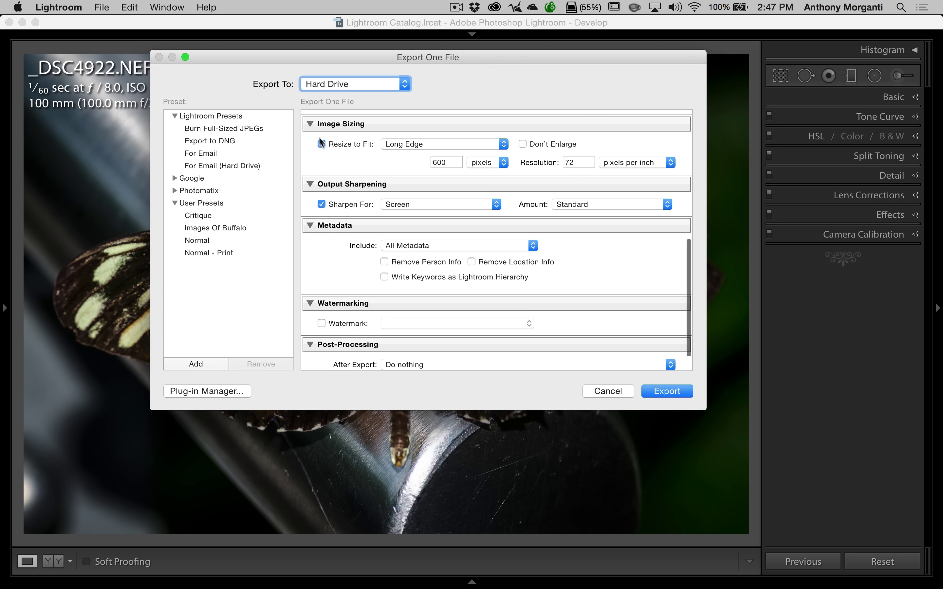
{"action": "left_click", "coordinate": [330, 145]}
{"action": "scroll", "coordinate": [489, 178], "scroll_direction": "down", "scroll_amount": 2}
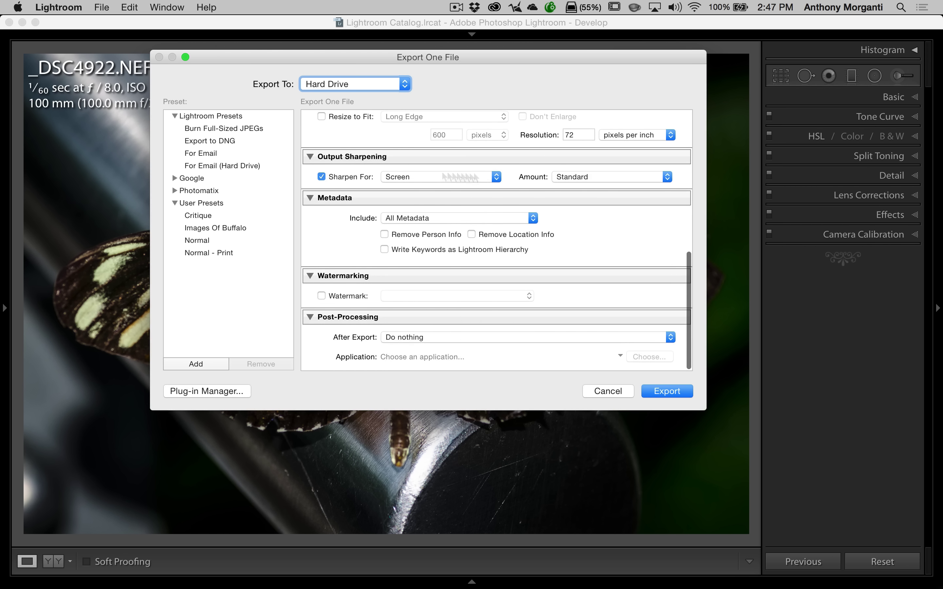
{"action": "scroll", "coordinate": [448, 273], "scroll_direction": "down", "scroll_amount": 1}
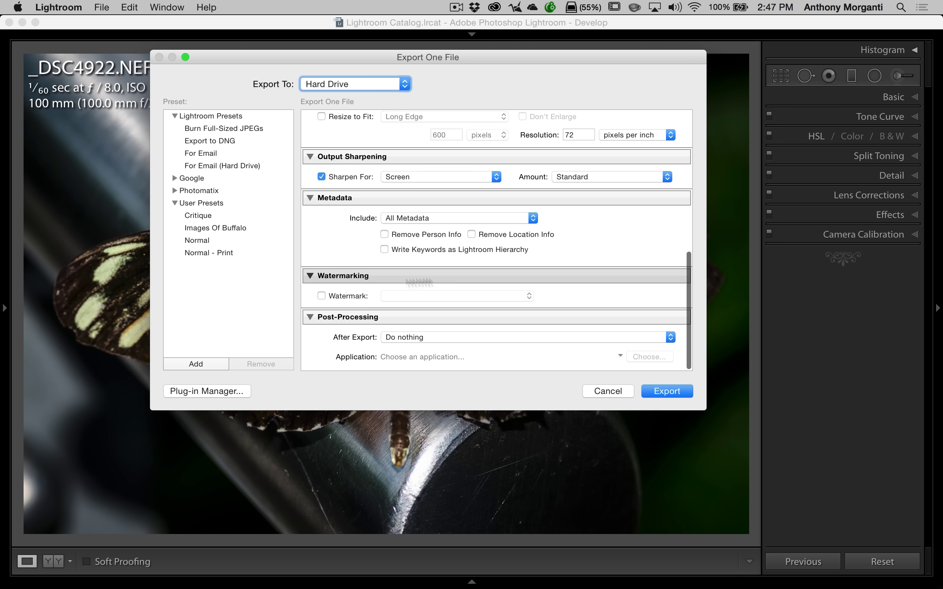
Step: Enable watermarking with the CEP Watermark preset and export the butterfly photo
{"action": "left_click", "coordinate": [320, 296]}
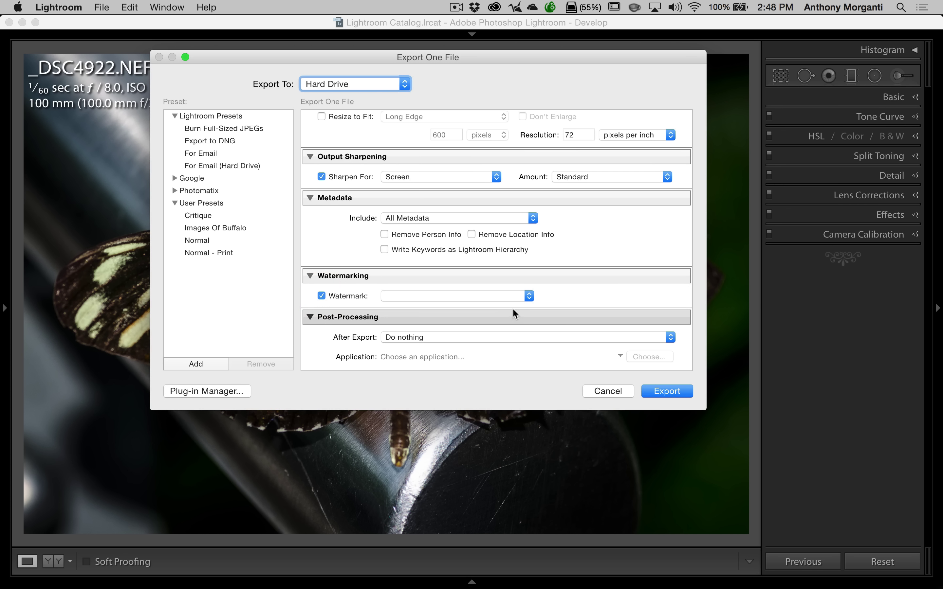
{"action": "left_click", "coordinate": [528, 297]}
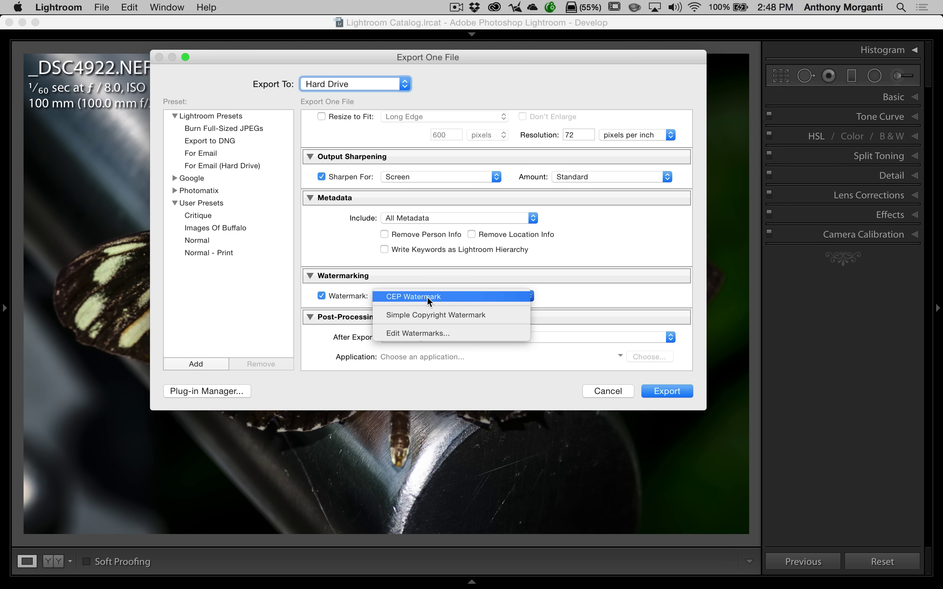
{"action": "left_click", "coordinate": [399, 298]}
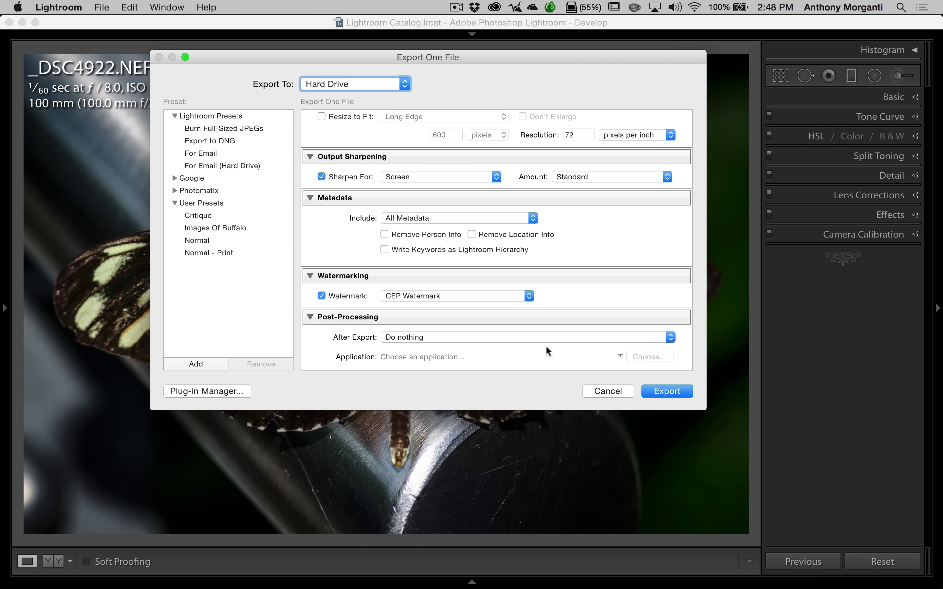
{"action": "scroll", "coordinate": [548, 351], "scroll_direction": "up", "scroll_amount": 2}
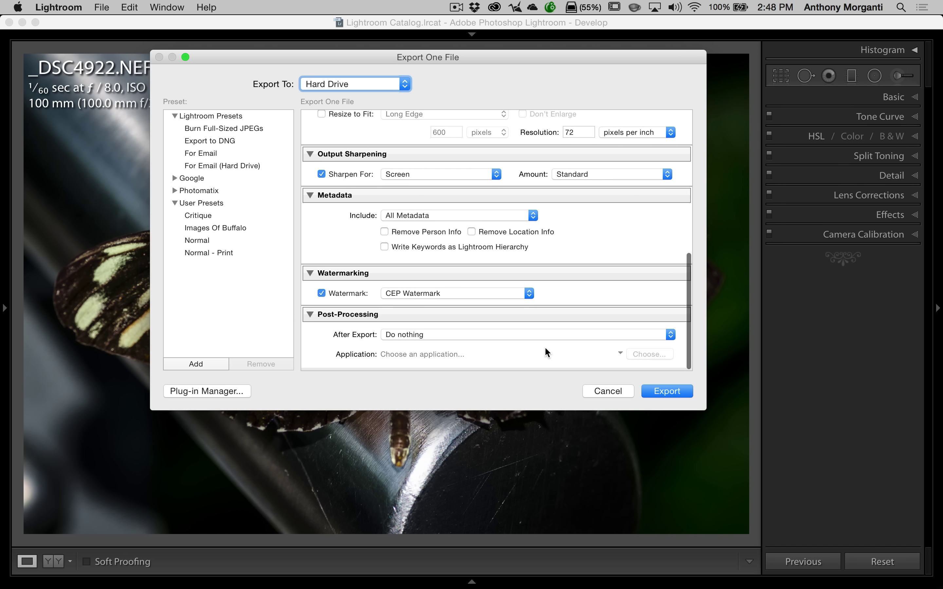
{"action": "left_click", "coordinate": [660, 391]}
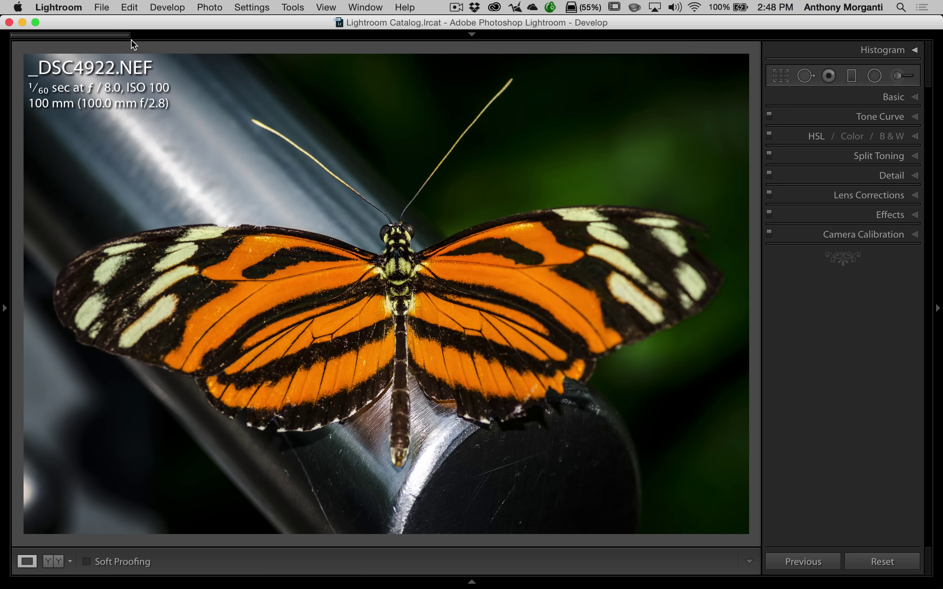
Step: Minimize Lightroom, open Butterfly-1.jpg from the desktop to check its watermark, then close it
{"action": "left_click", "coordinate": [22, 22]}
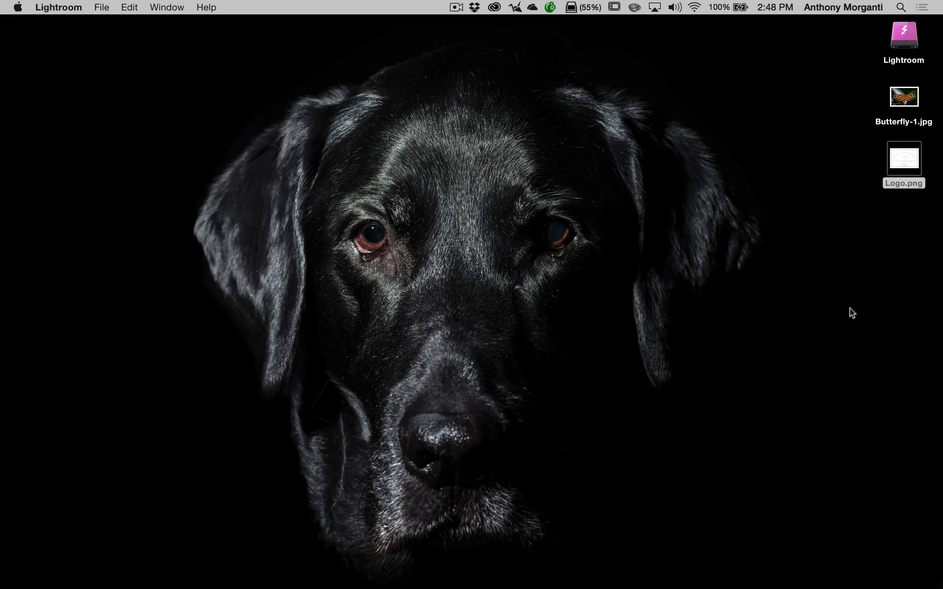
{"action": "double_click", "coordinate": [901, 98]}
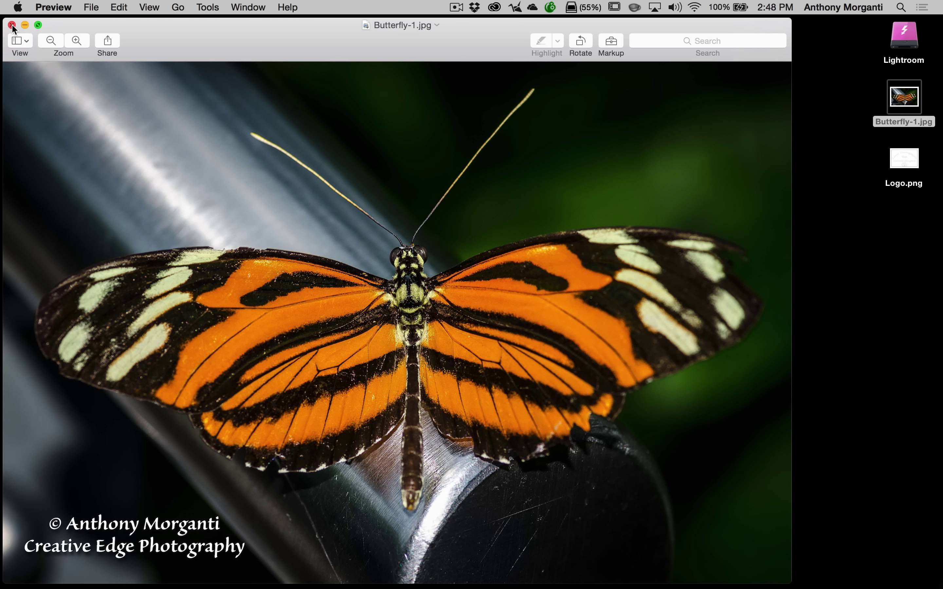
{"action": "left_click", "coordinate": [12, 25]}
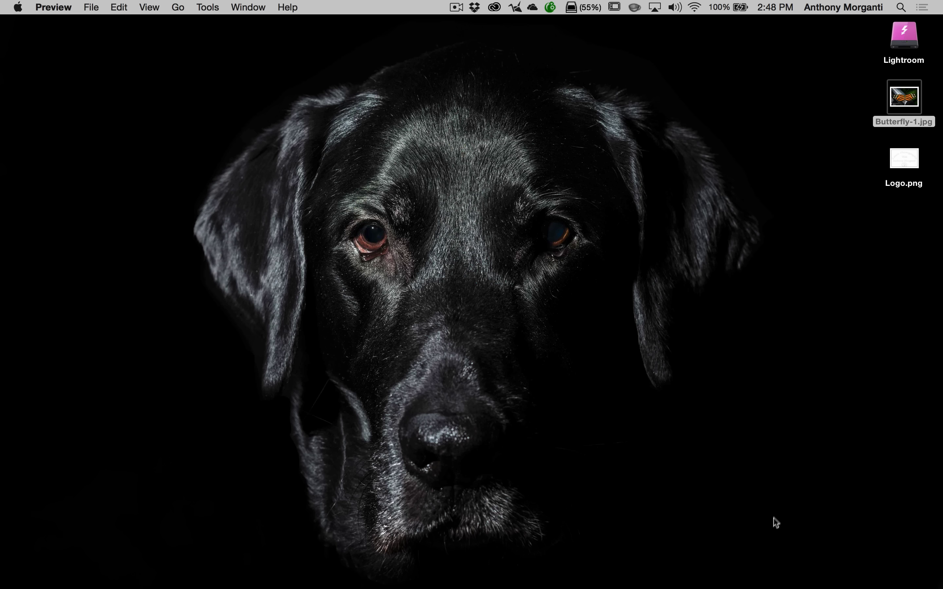
Step: Bring Lightroom back to the front from the Dock
{"action": "mouse_move", "coordinate": [758, 588]}
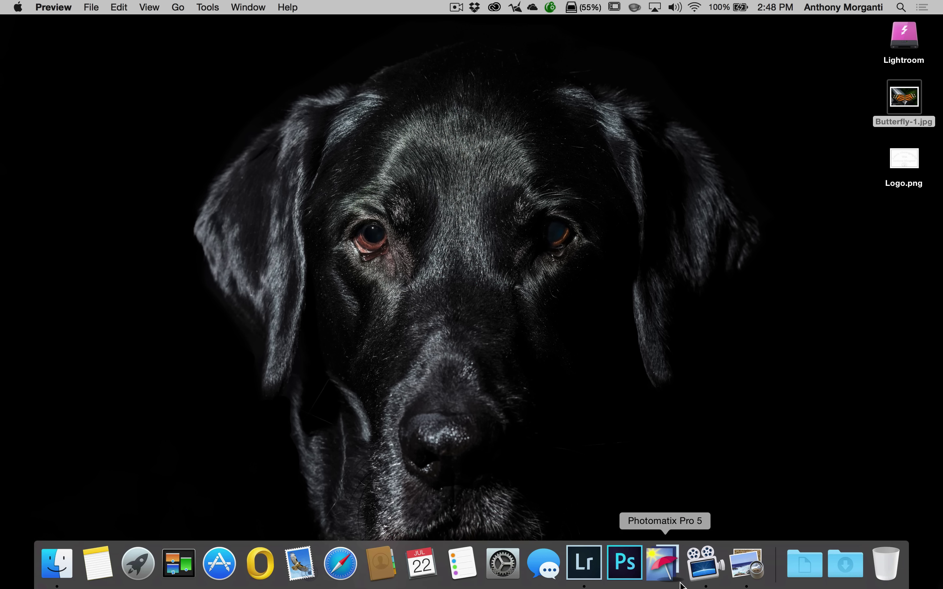
{"action": "left_click", "coordinate": [580, 564]}
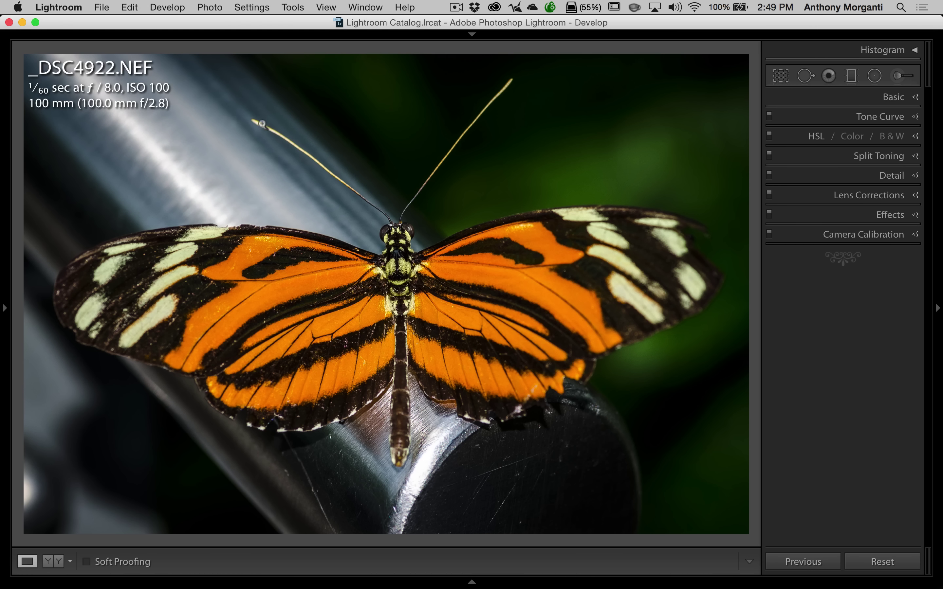
Step: Open the Watermark Editor from the Lightroom menu
{"action": "left_click", "coordinate": [69, 10]}
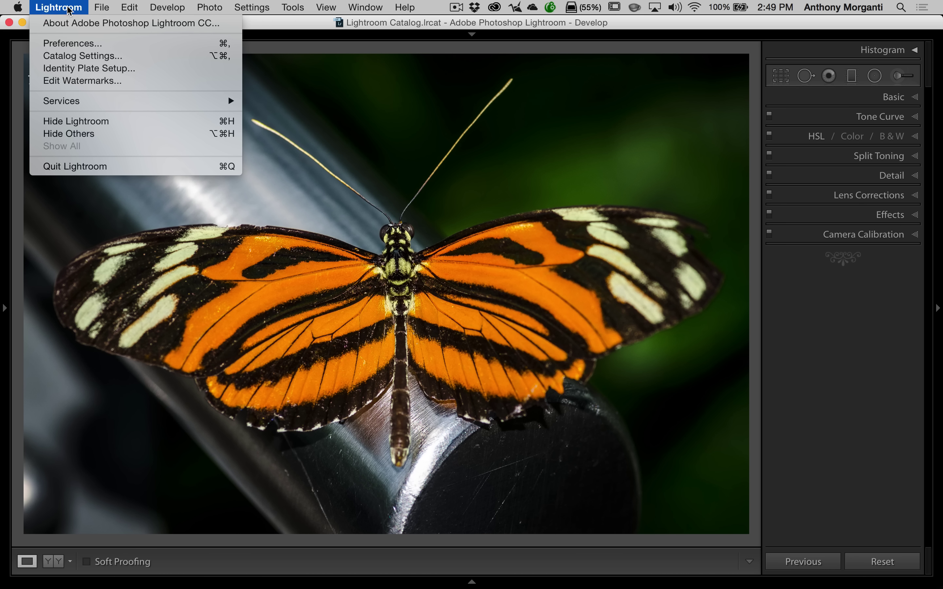
{"action": "mouse_move", "coordinate": [129, 12]}
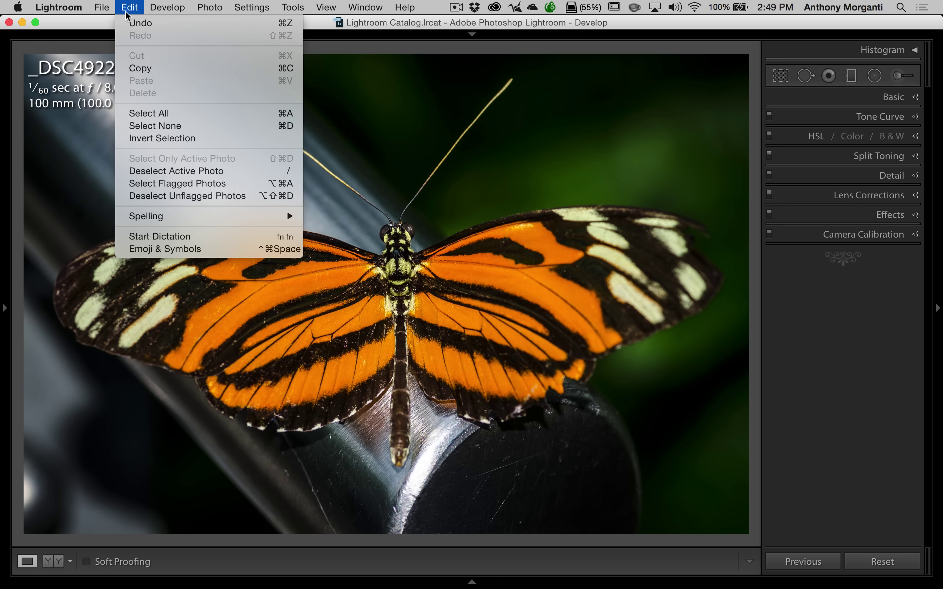
{"action": "mouse_move", "coordinate": [59, 7]}
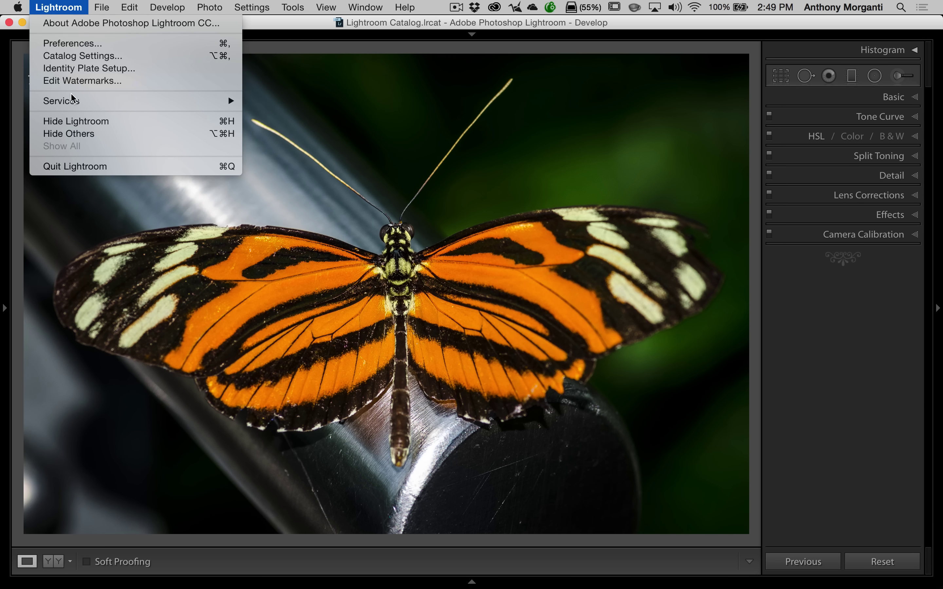
{"action": "left_click", "coordinate": [75, 78]}
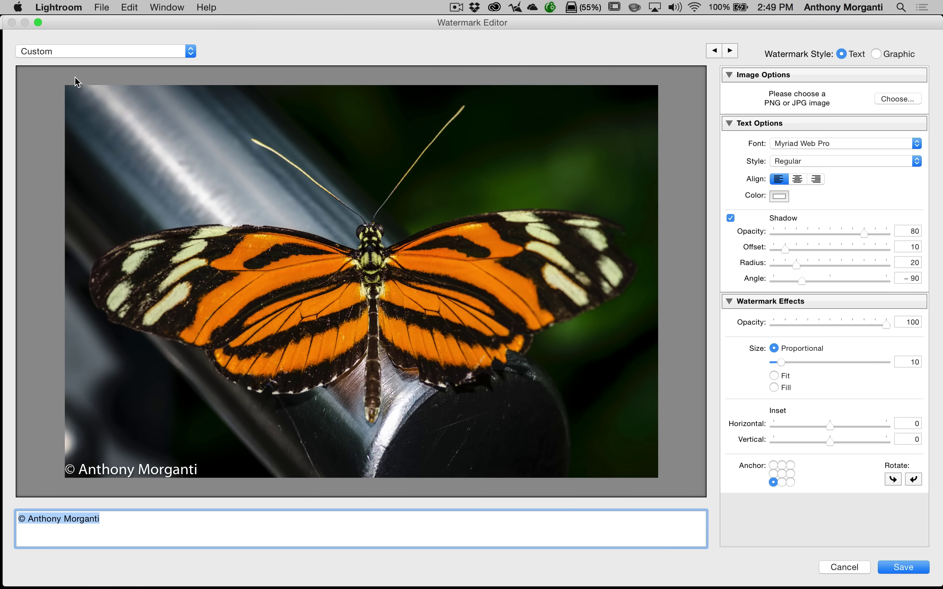
Step: Switch to a graphic watermark using Logo.png from the Desktop
{"action": "left_click", "coordinate": [875, 54]}
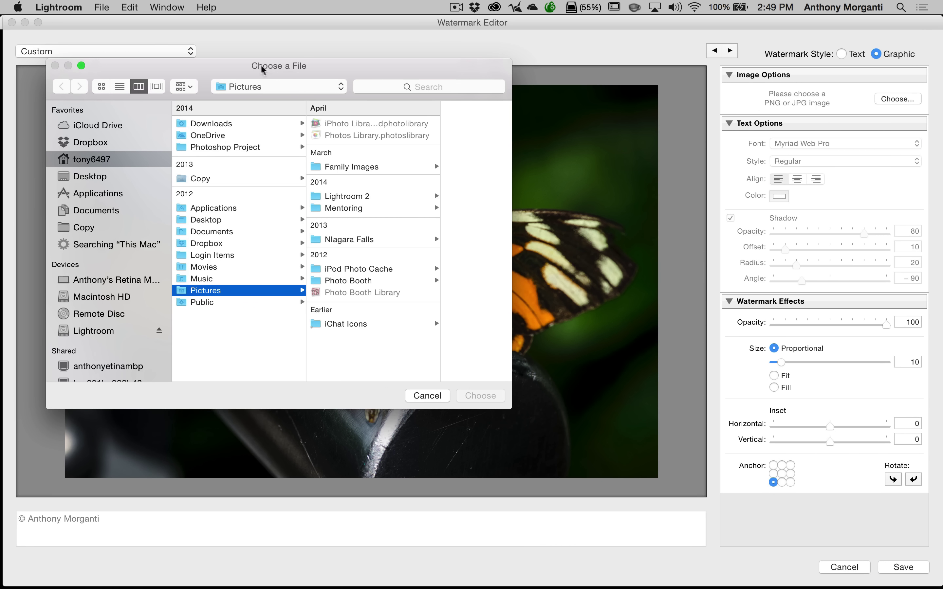
{"action": "left_click_drag", "start_coordinate": [231, 68], "coordinate": [404, 48]}
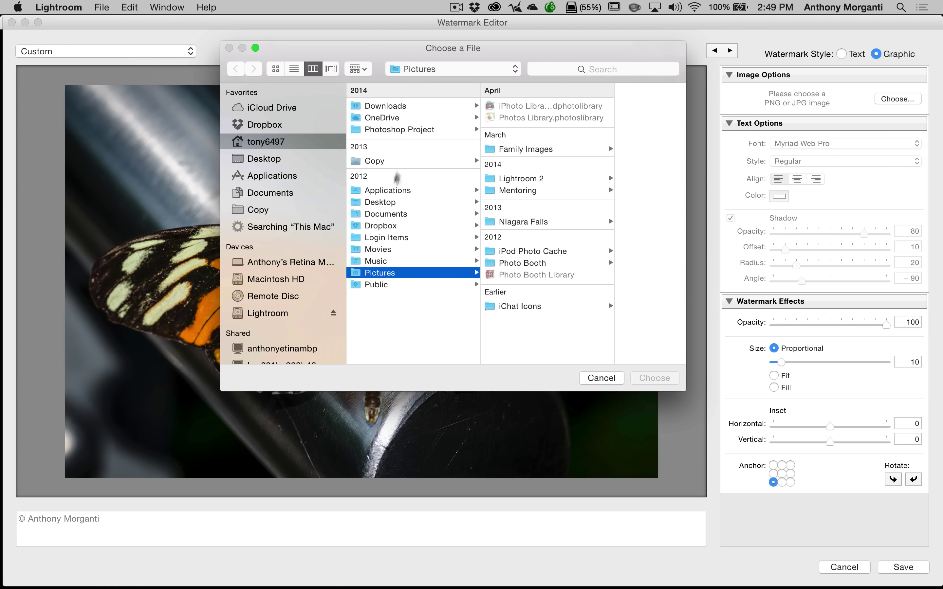
{"action": "left_click", "coordinate": [385, 207]}
{"action": "left_click", "coordinate": [511, 118]}
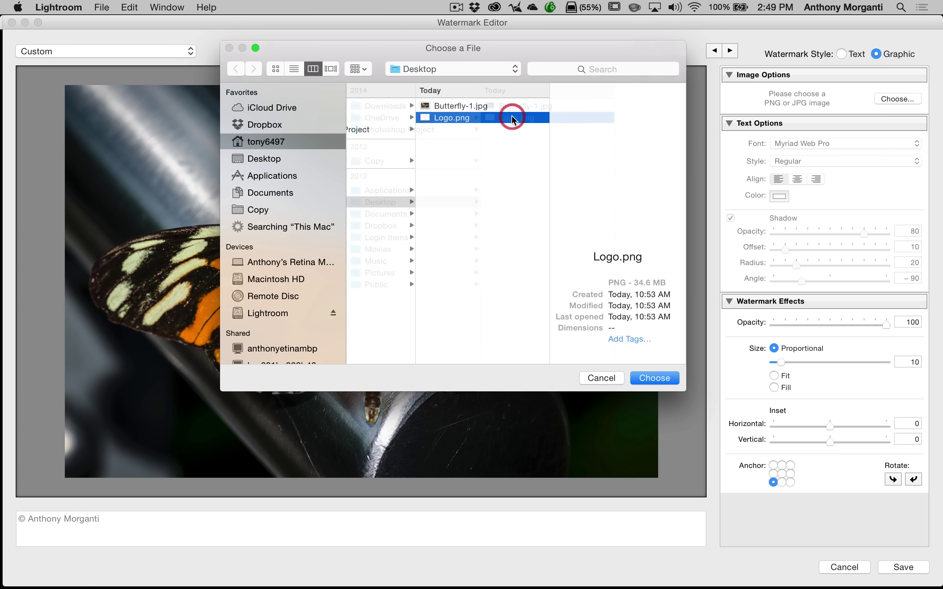
{"action": "left_click", "coordinate": [649, 380]}
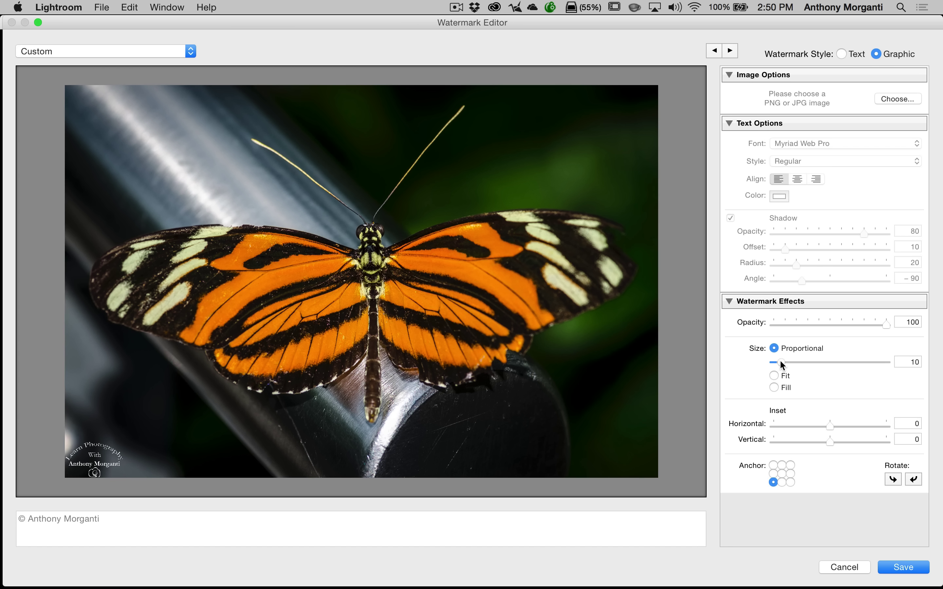
Step: Try Fit and Fill sizing, then set the logo's Proportional size to 31
{"action": "left_click_drag", "start_coordinate": [780, 362], "coordinate": [793, 362]}
{"action": "left_click", "coordinate": [775, 375]}
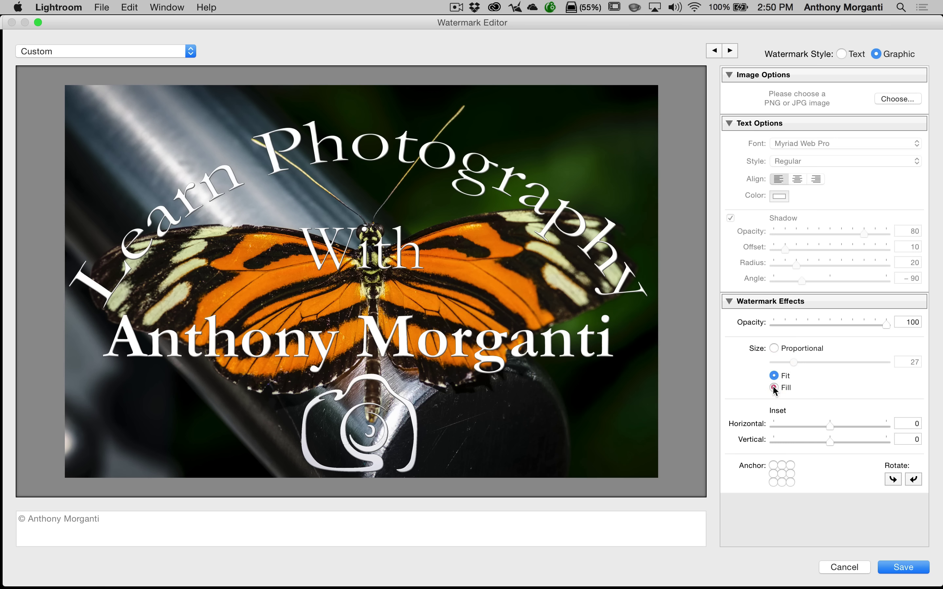
{"action": "left_click", "coordinate": [774, 387]}
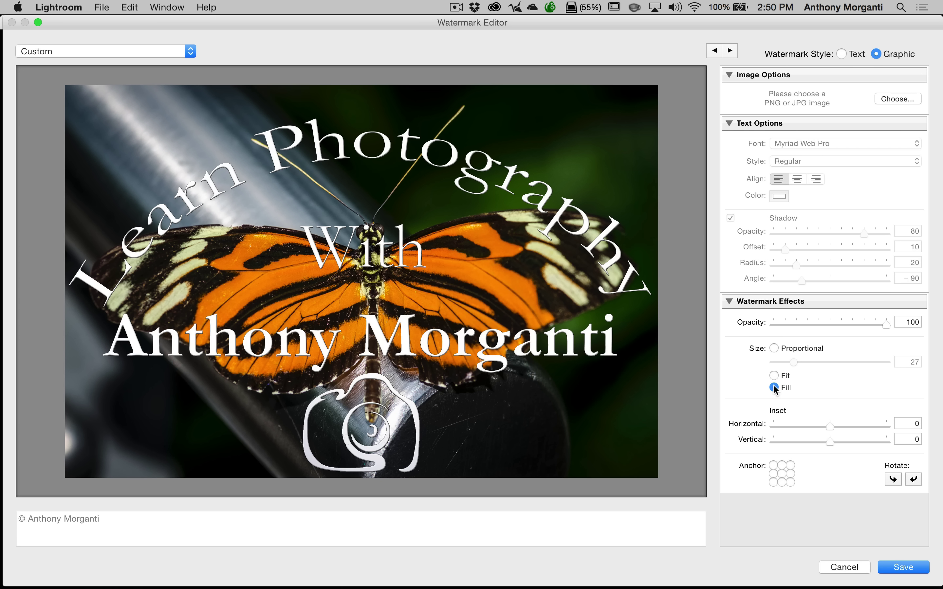
{"action": "left_click", "coordinate": [774, 348]}
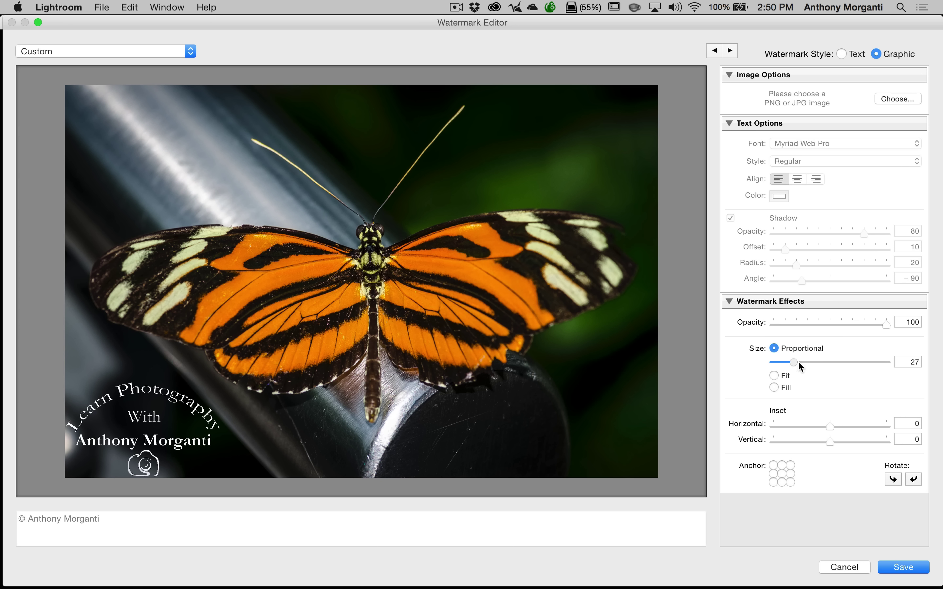
{"action": "left_click_drag", "start_coordinate": [793, 361], "coordinate": [796, 362]}
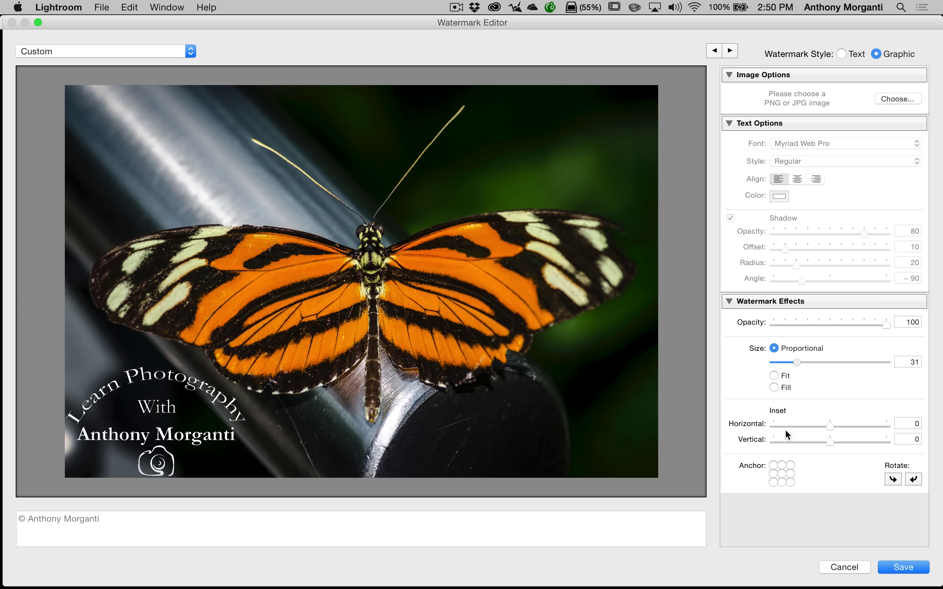
Step: Adjust the logo's horizontal inset and anchor it in the bottom-left corner
{"action": "left_click", "coordinate": [828, 426]}
{"action": "mouse_move", "coordinate": [828, 424]}
{"action": "left_mouse_down"}
{"action": "mouse_move", "coordinate": [859, 424]}
{"action": "mouse_move", "coordinate": [832, 439]}
{"action": "mouse_move", "coordinate": [849, 439]}
{"action": "mouse_move", "coordinate": [856, 424]}
{"action": "mouse_move", "coordinate": [844, 426]}
{"action": "left_mouse_up"}
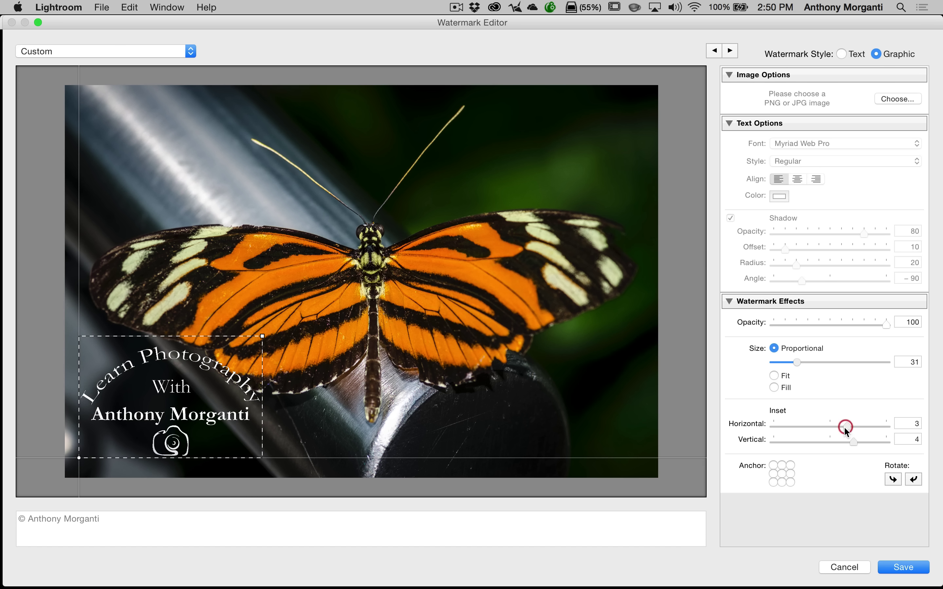
{"action": "left_click", "coordinate": [773, 481]}
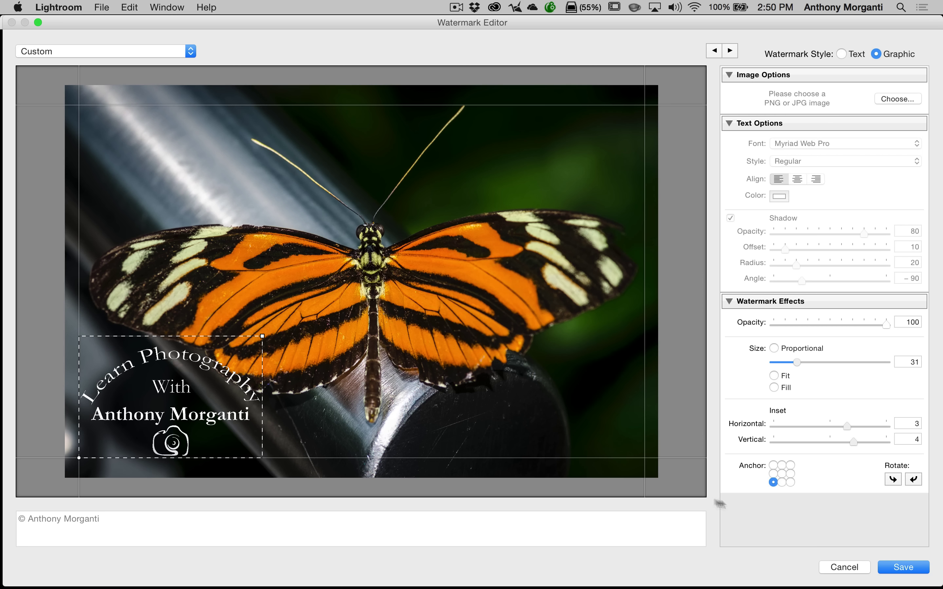
{"action": "left_click", "coordinate": [773, 465]}
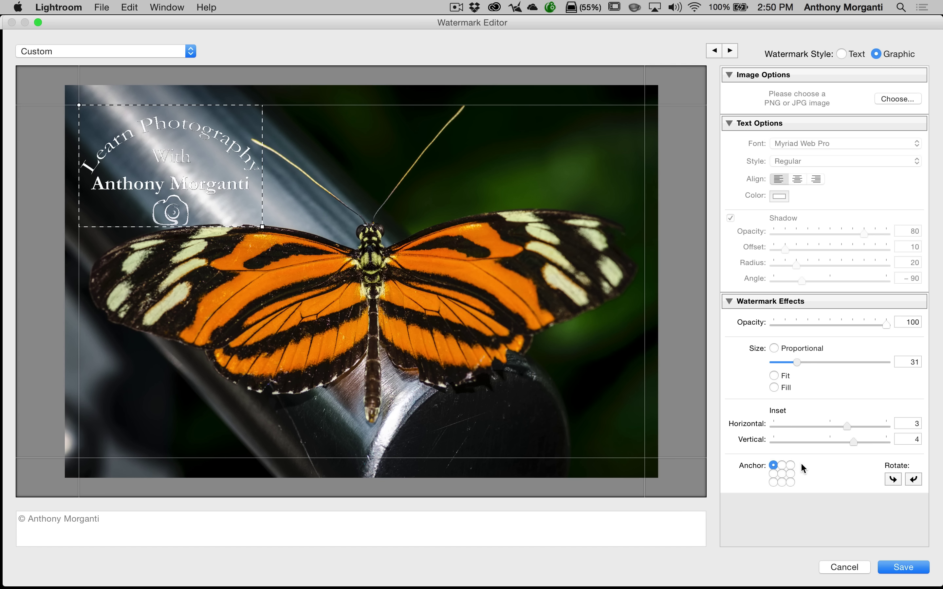
{"action": "left_click", "coordinate": [781, 472]}
{"action": "left_click", "coordinate": [773, 482]}
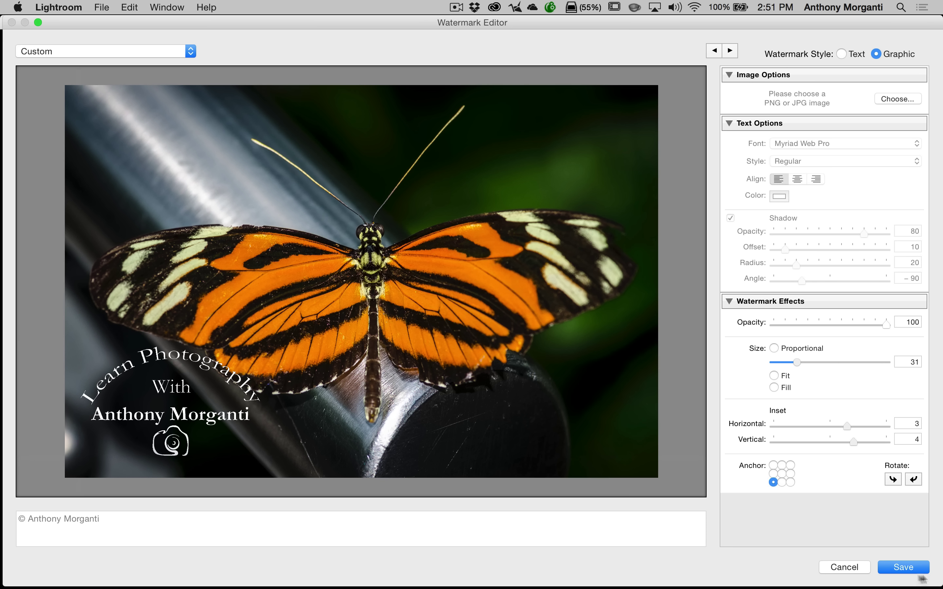
Step: Save the logo watermark settings as a new preset named 'Graphic Watermark'
{"action": "left_click", "coordinate": [901, 567]}
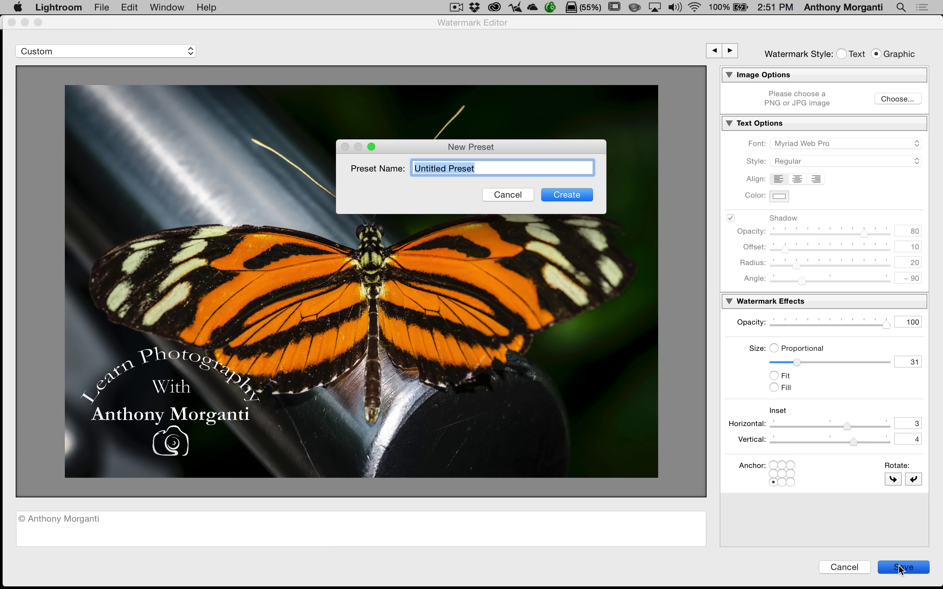
{"action": "type", "text": "Graphi"}
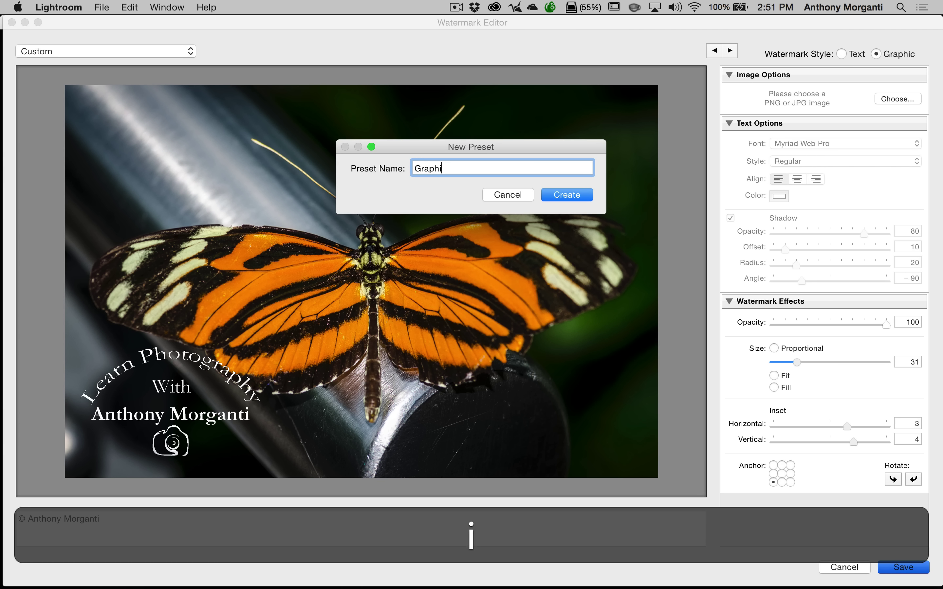
{"action": "type", "text": "c Watermark"}
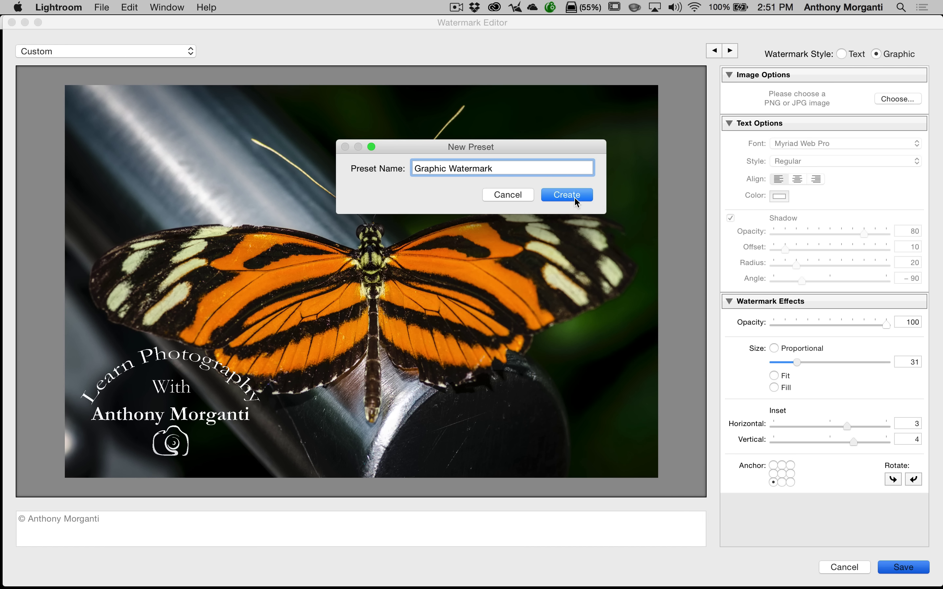
{"action": "left_click", "coordinate": [576, 197]}
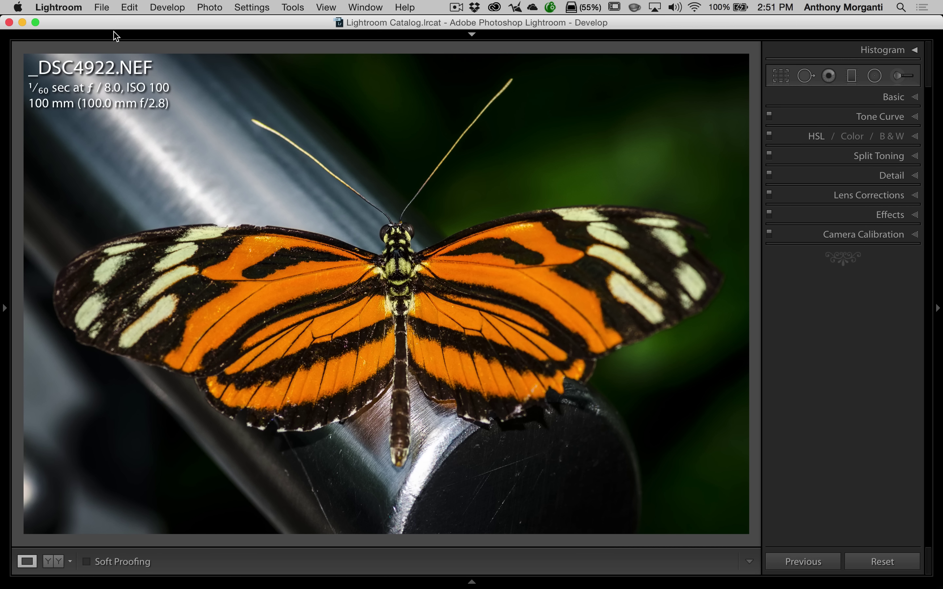
Step: Start exporting the butterfly photo with custom name 'Butterfly' and start number 2
{"action": "left_click", "coordinate": [102, 10]}
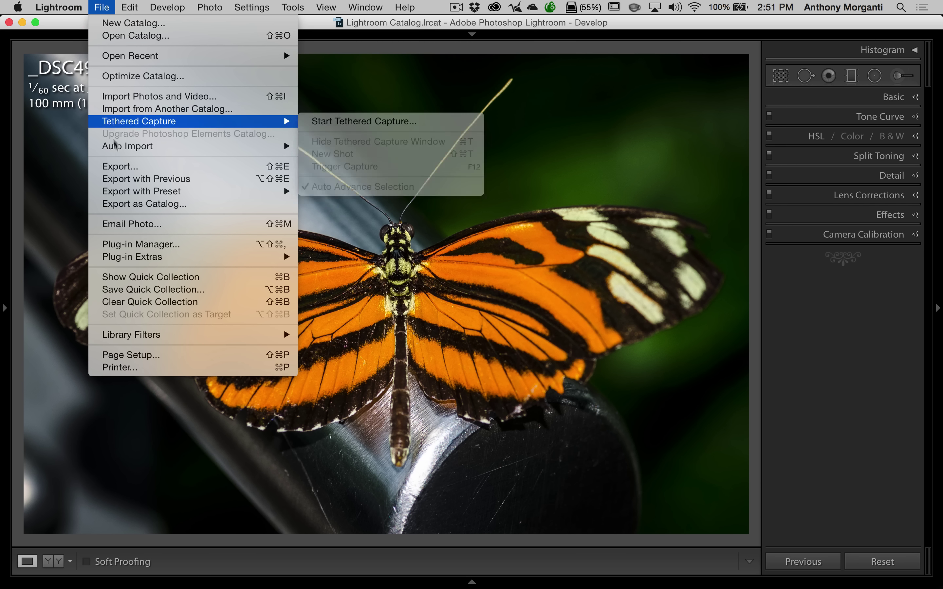
{"action": "left_click", "coordinate": [117, 165]}
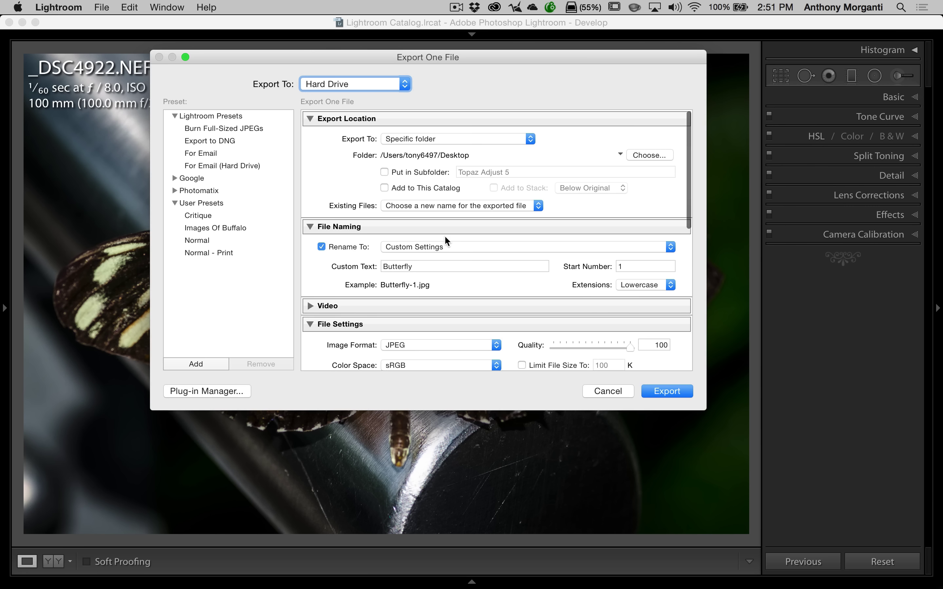
{"action": "double_click", "coordinate": [421, 267]}
{"action": "double_click", "coordinate": [649, 266]}
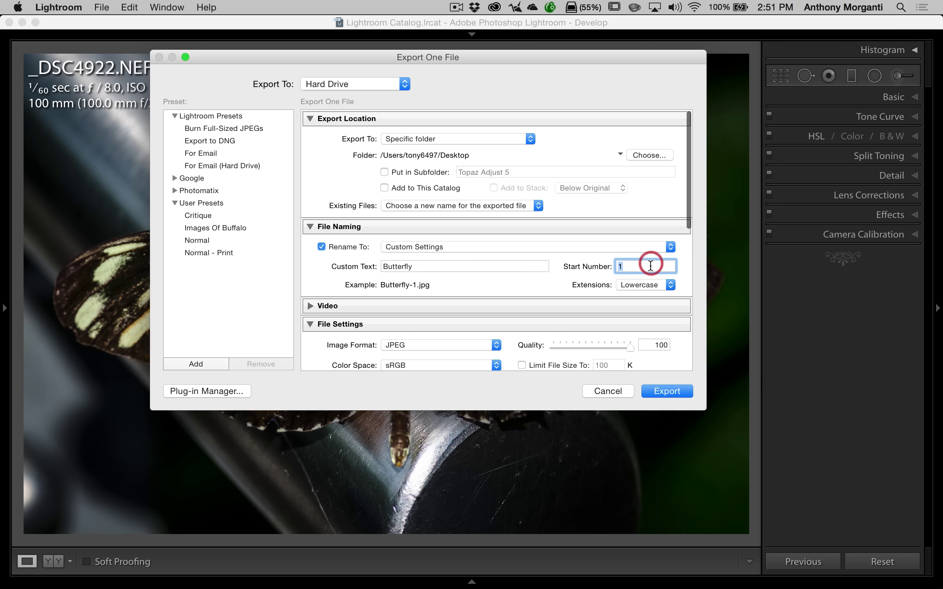
{"action": "type", "text": "2"}
Step: Review the watermark presets in the Watermark Editor, then cancel it without changes
{"action": "scroll", "coordinate": [339, 290], "scroll_direction": "down", "scroll_amount": 10}
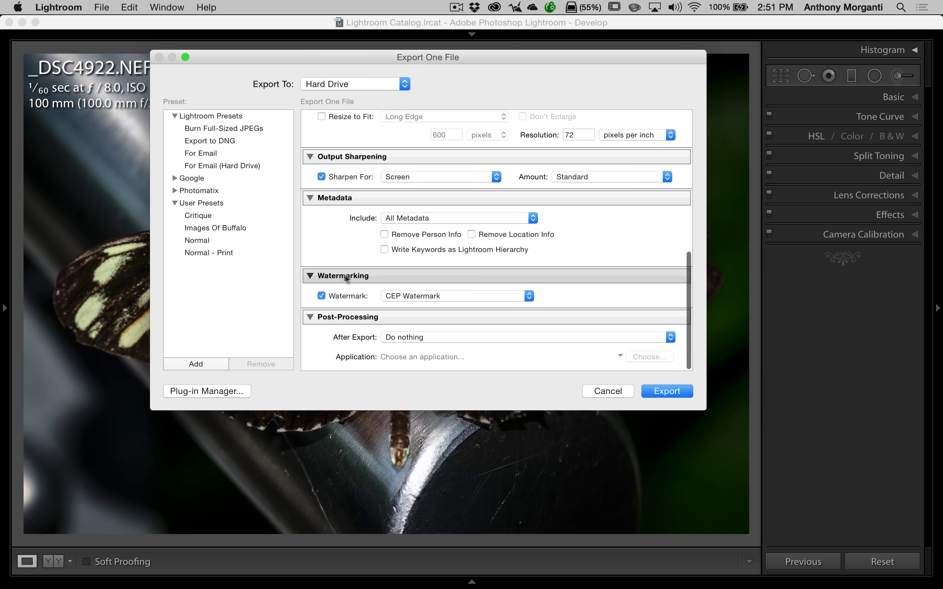
{"action": "left_click", "coordinate": [528, 296]}
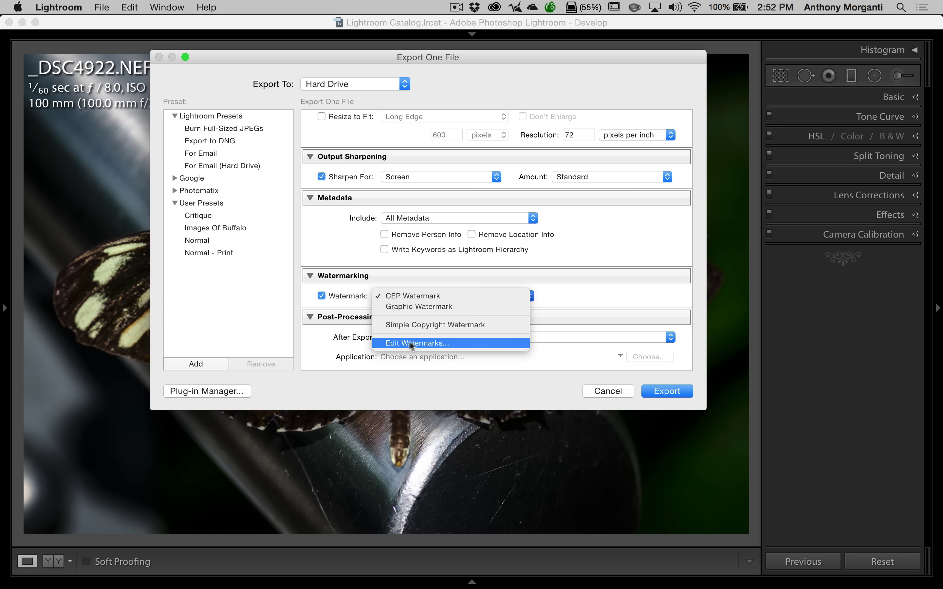
{"action": "left_click", "coordinate": [401, 344]}
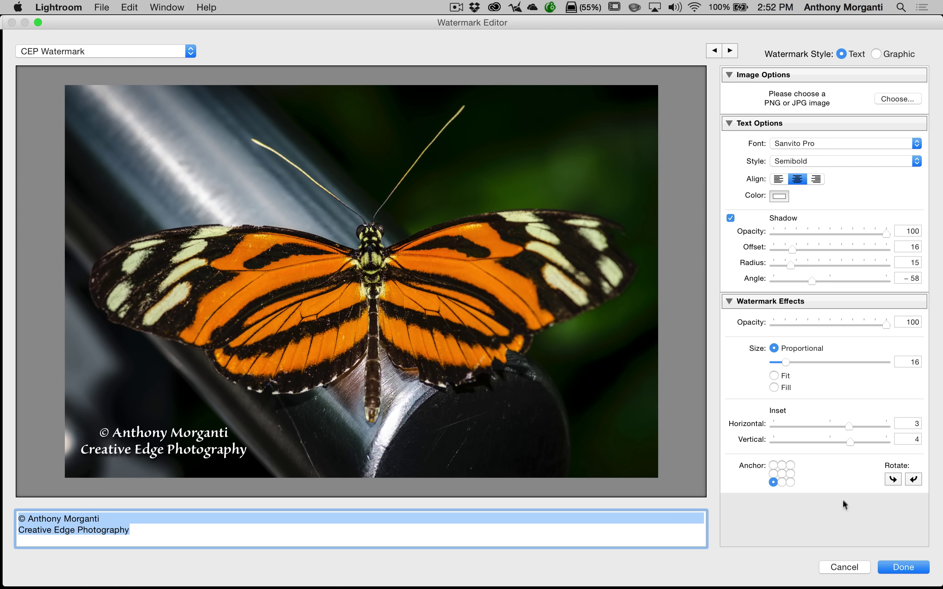
{"action": "left_click", "coordinate": [844, 567]}
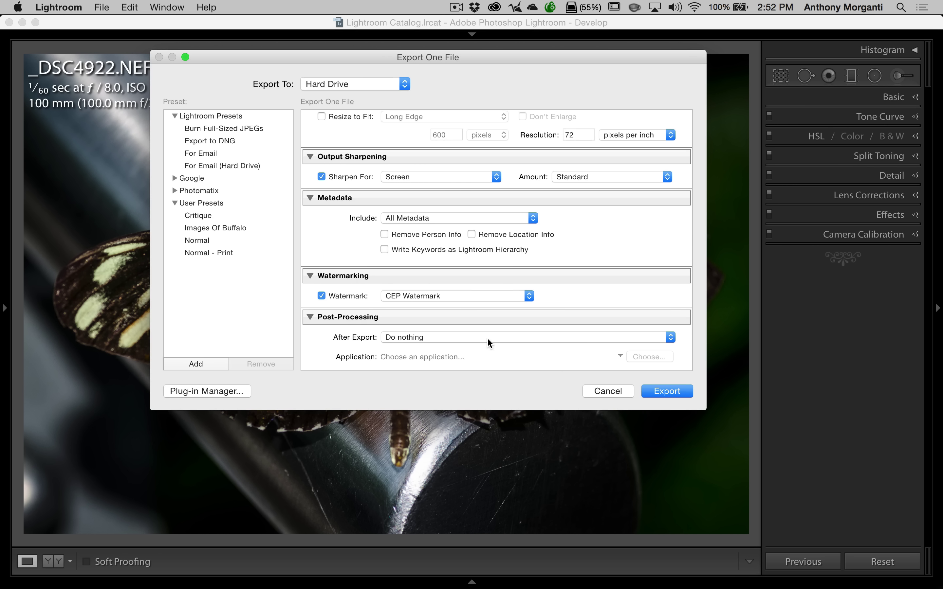
Step: Choose the Graphic Watermark preset for the export
{"action": "scroll", "coordinate": [490, 343], "scroll_direction": "down", "scroll_amount": 3}
{"action": "left_click", "coordinate": [529, 296]}
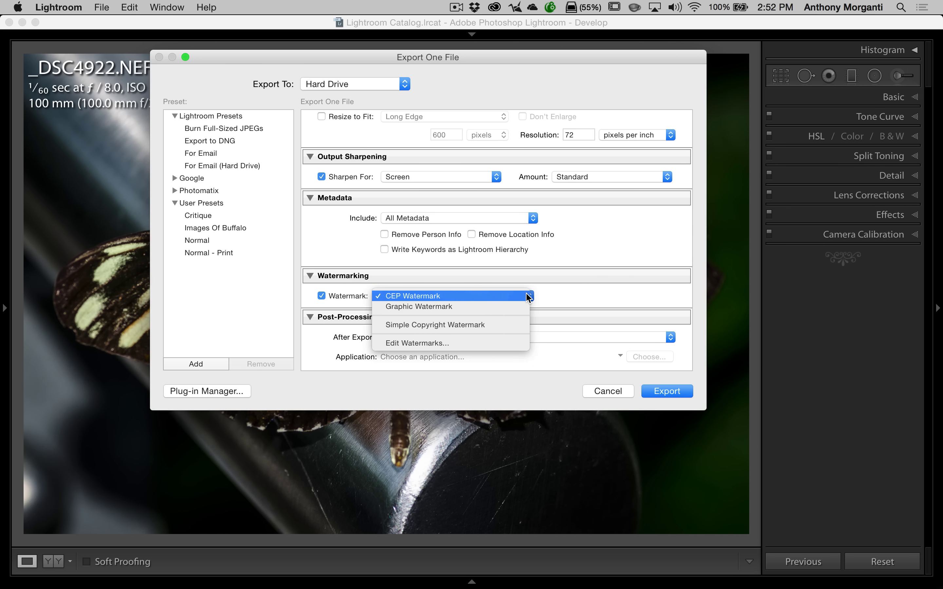
{"action": "left_click", "coordinate": [436, 308]}
{"action": "scroll", "coordinate": [452, 259], "scroll_direction": "up", "scroll_amount": 10}
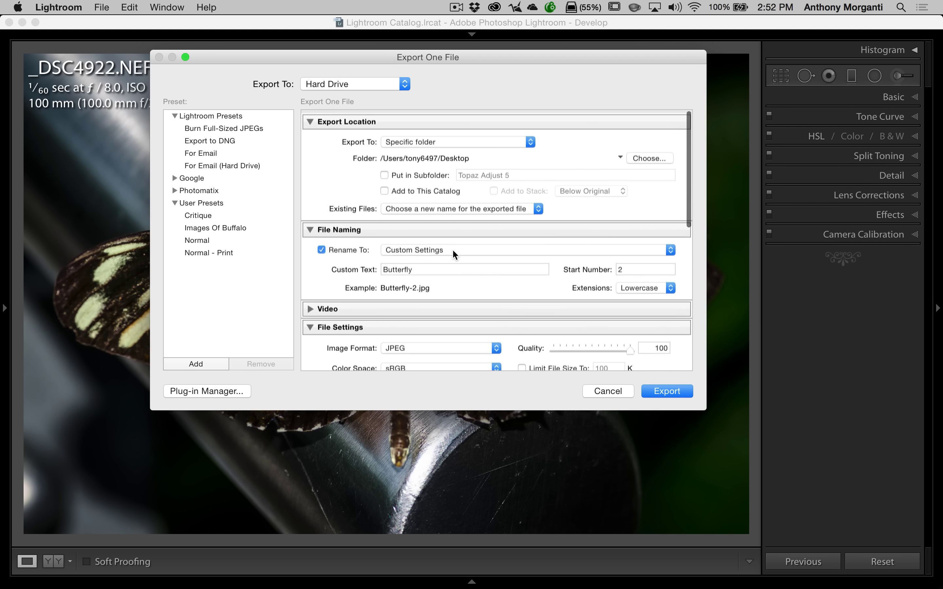
Step: Lower the system volume, export Butterfly-2.jpg to the desktop, and hide Lightroom
{"action": "key", "text": "XF86AudioRaiseVolume"}
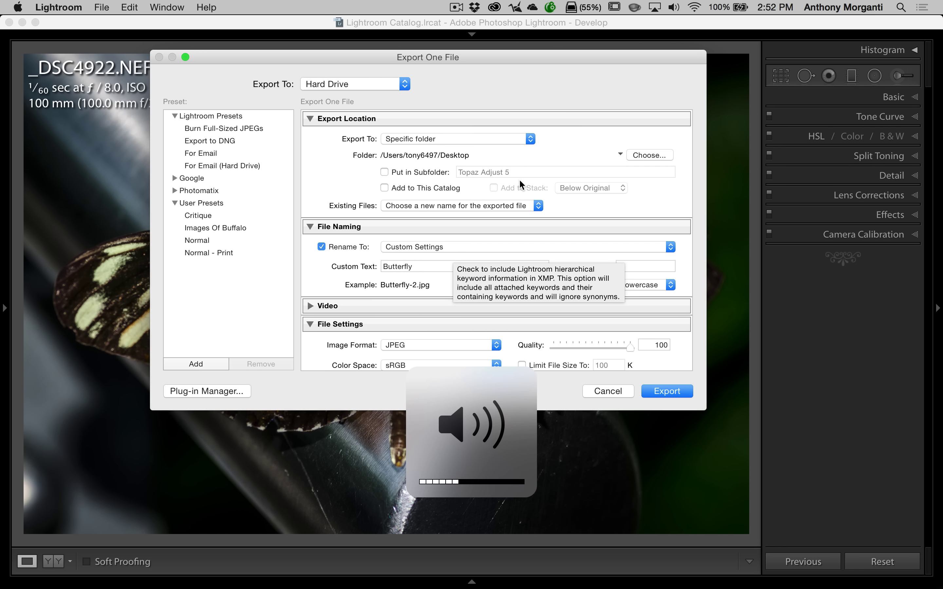
{"action": "scroll", "coordinate": [553, 211], "scroll_direction": "down", "scroll_amount": 1}
{"action": "key", "text": "XF86AudioLowerVolume"}
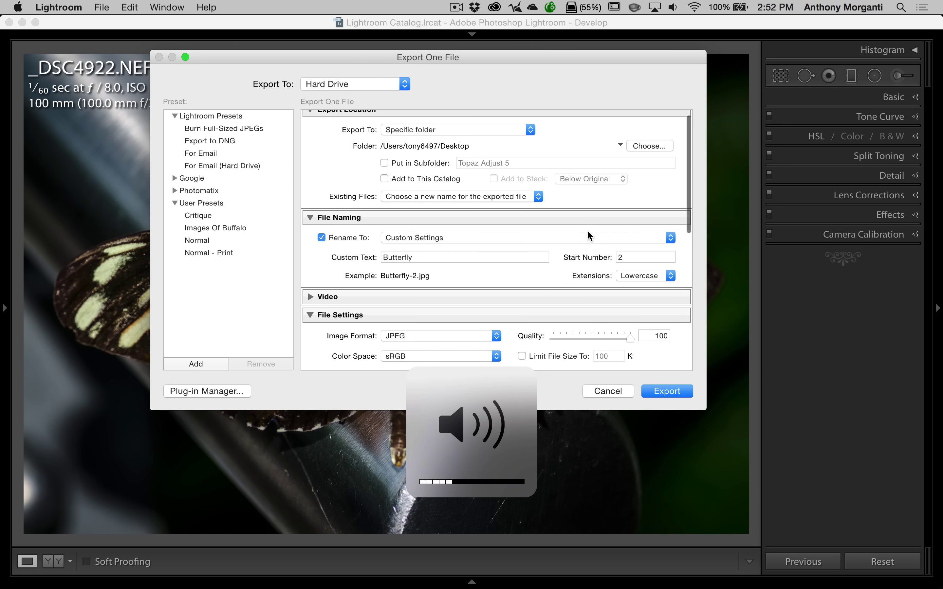
{"action": "key", "text": "XF86AudioLowerVolume"}
{"action": "key", "text": "XF86AudioLowerVolume"}
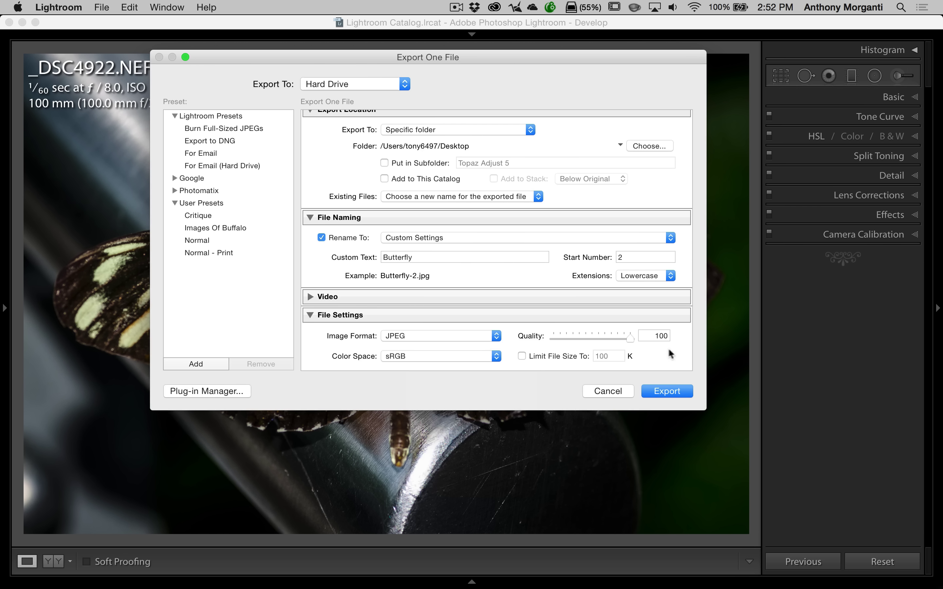
{"action": "left_click", "coordinate": [667, 391]}
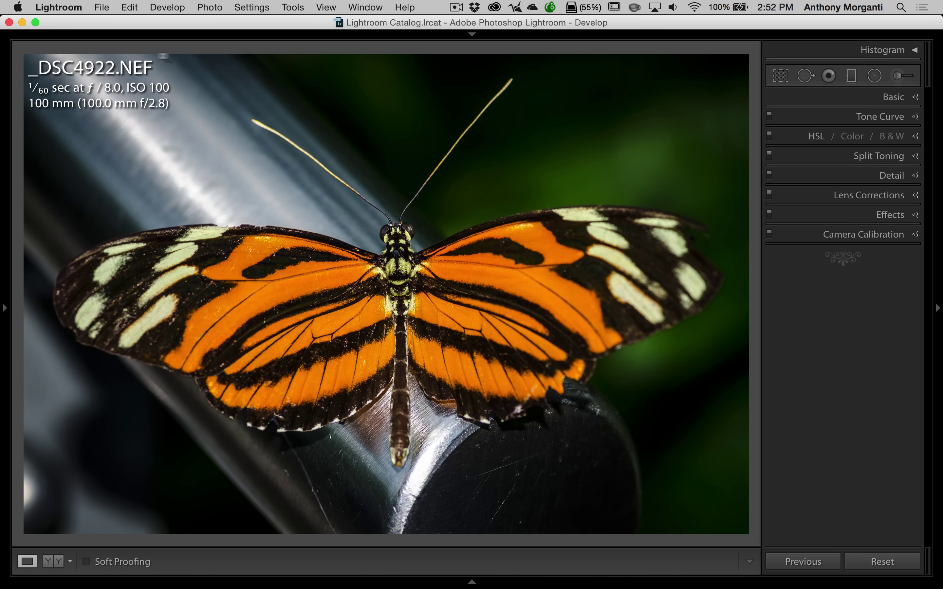
{"action": "left_click", "coordinate": [22, 23]}
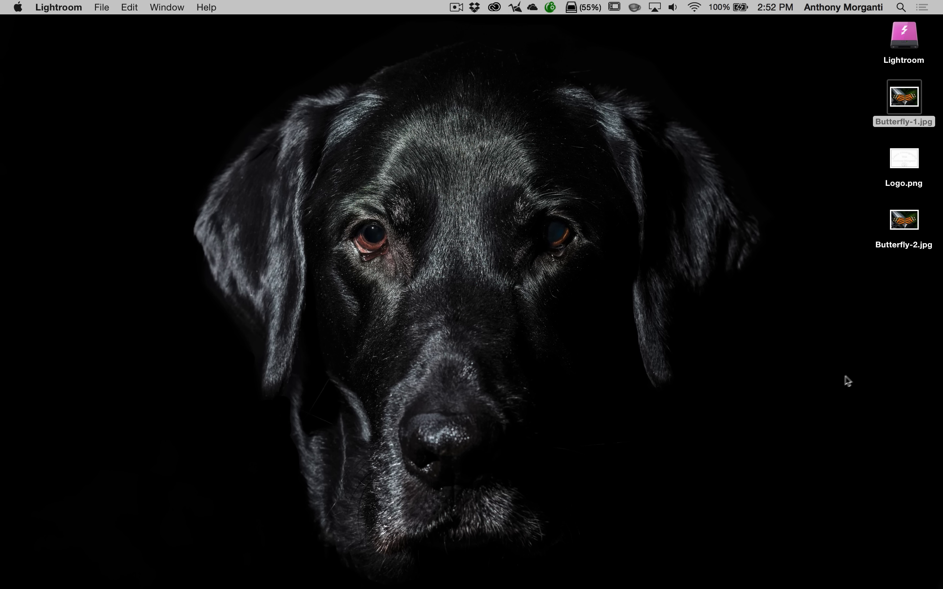
Step: Open Butterfly-2.jpg in Preview to check the lower-left logo watermark, then close it
{"action": "double_click", "coordinate": [906, 226]}
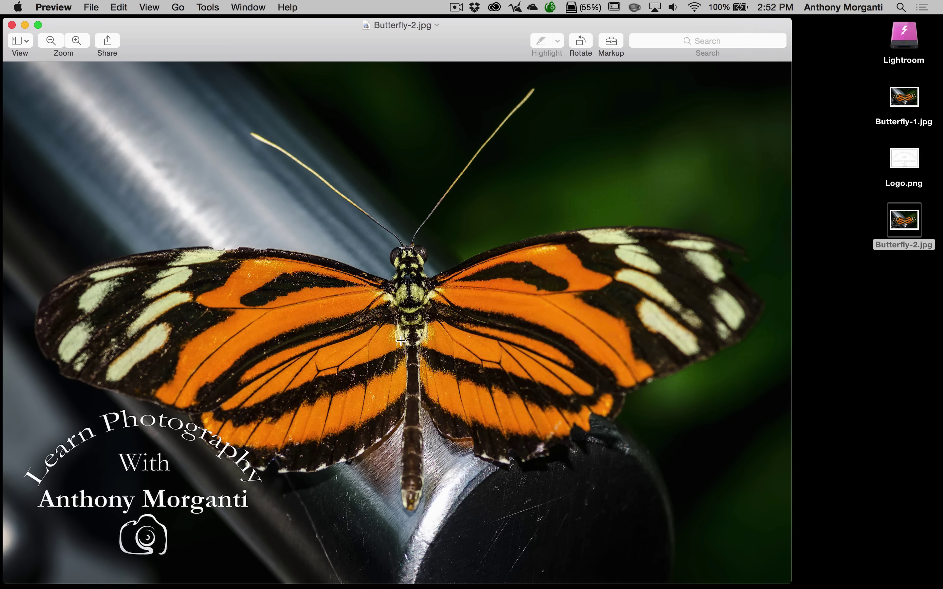
{"action": "left_click", "coordinate": [12, 25]}
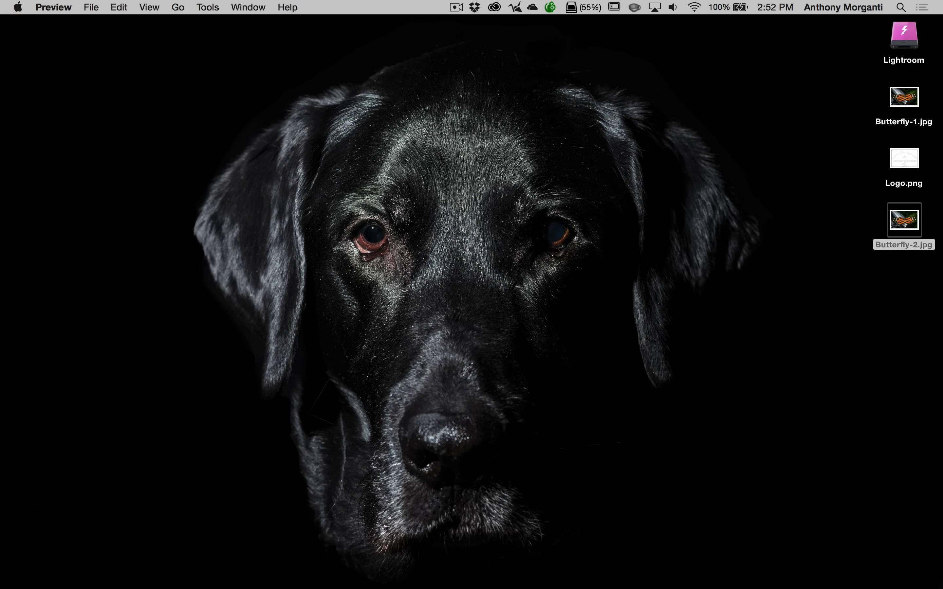
Step: Quit Preview and bring Lightroom's Develop view of _DSC4922.NEF back to the front
{"action": "left_click", "coordinate": [63, 6]}
{"action": "left_click", "coordinate": [56, 128]}
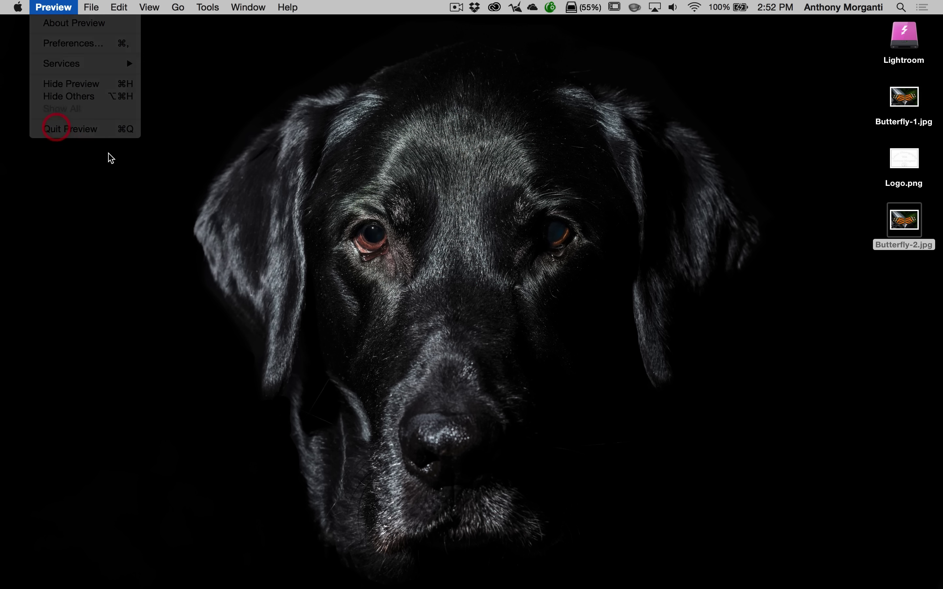
{"action": "mouse_move", "coordinate": [567, 587]}
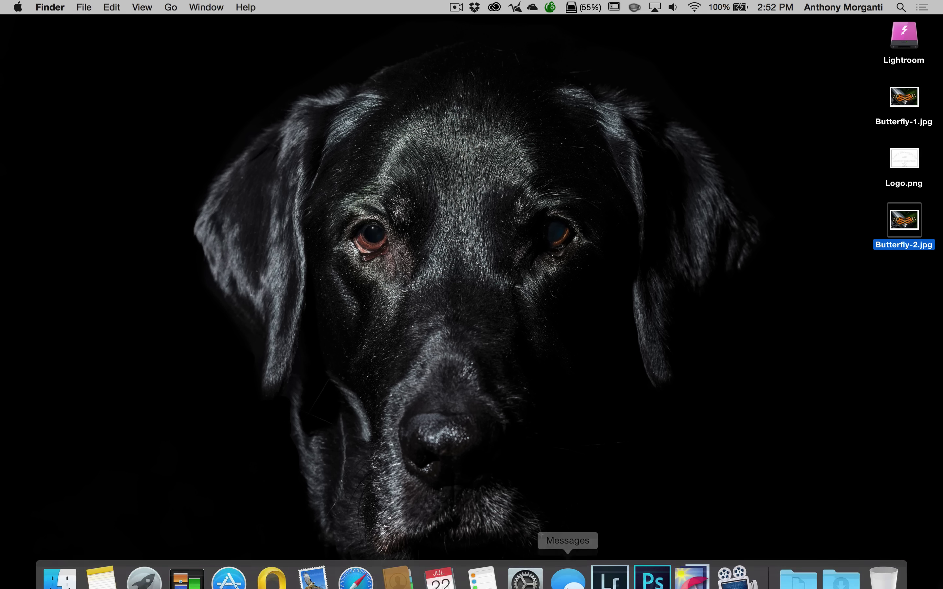
{"action": "left_click", "coordinate": [608, 572]}
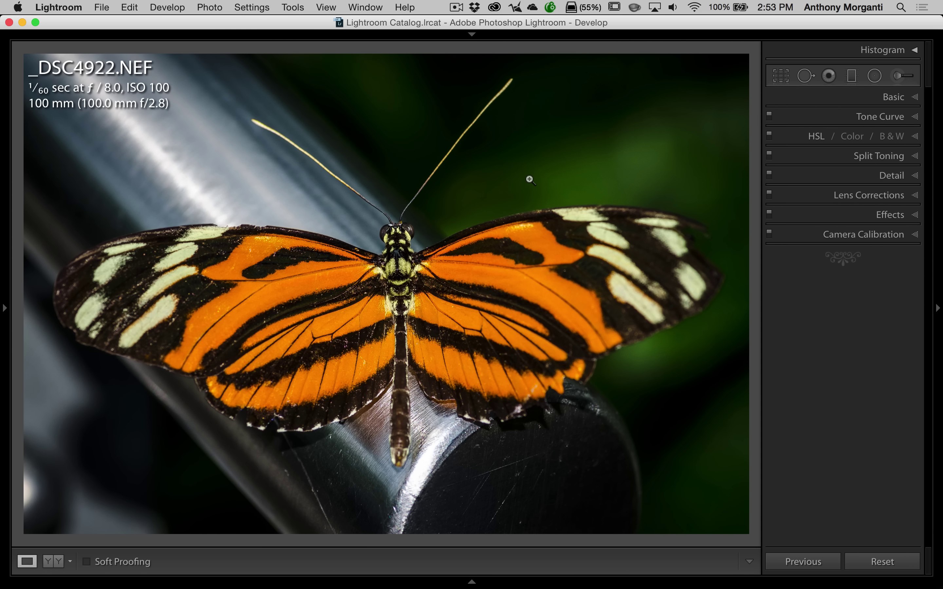